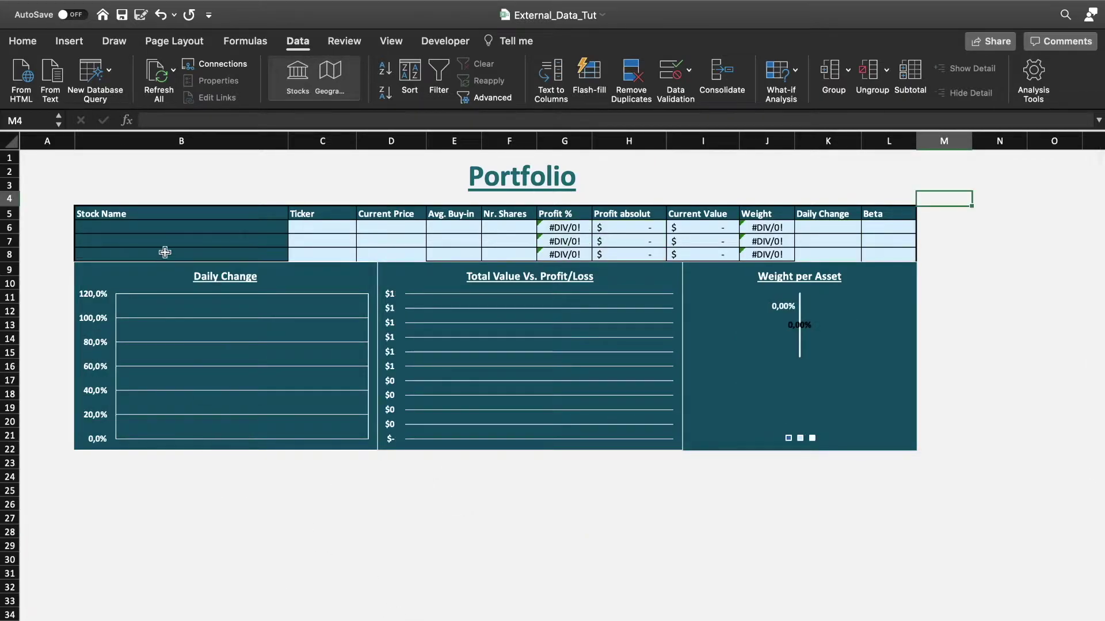
- Enter Apple, Tesla and Procter & Gamble in Stock Name cells B6 to B8
left_click(191, 229)
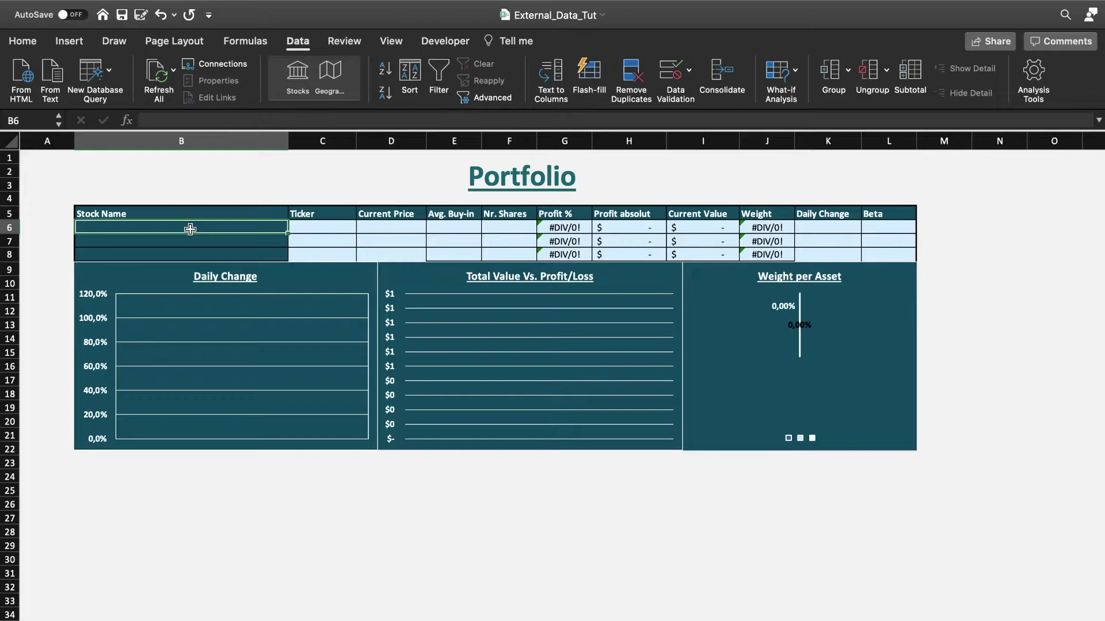
type("Appl")
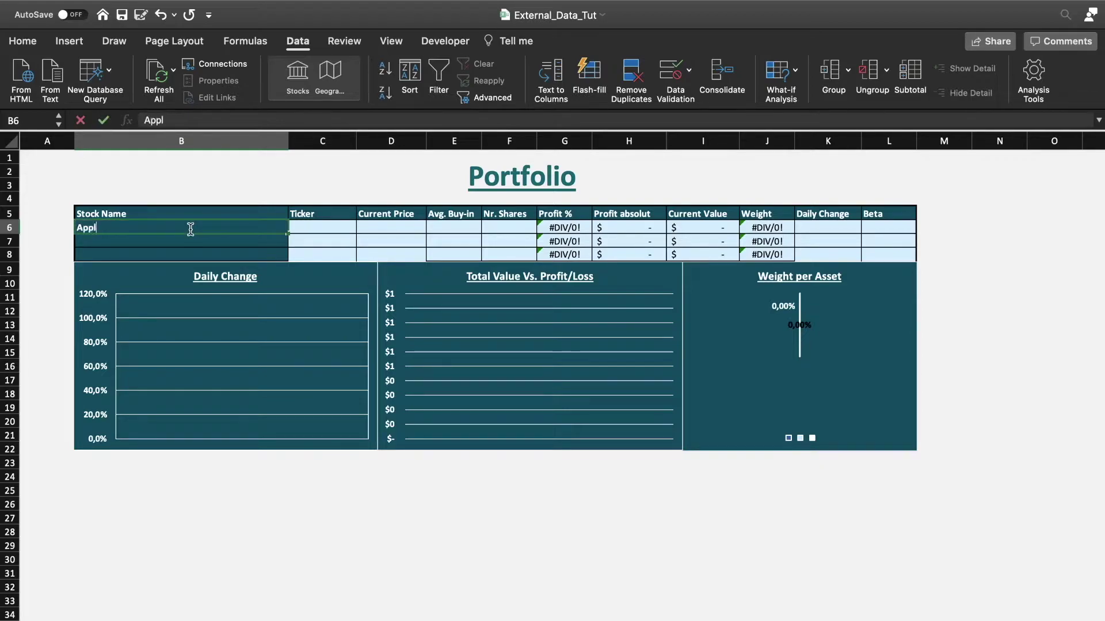
type("e")
key("Return")
type("Tesla")
key("Return")
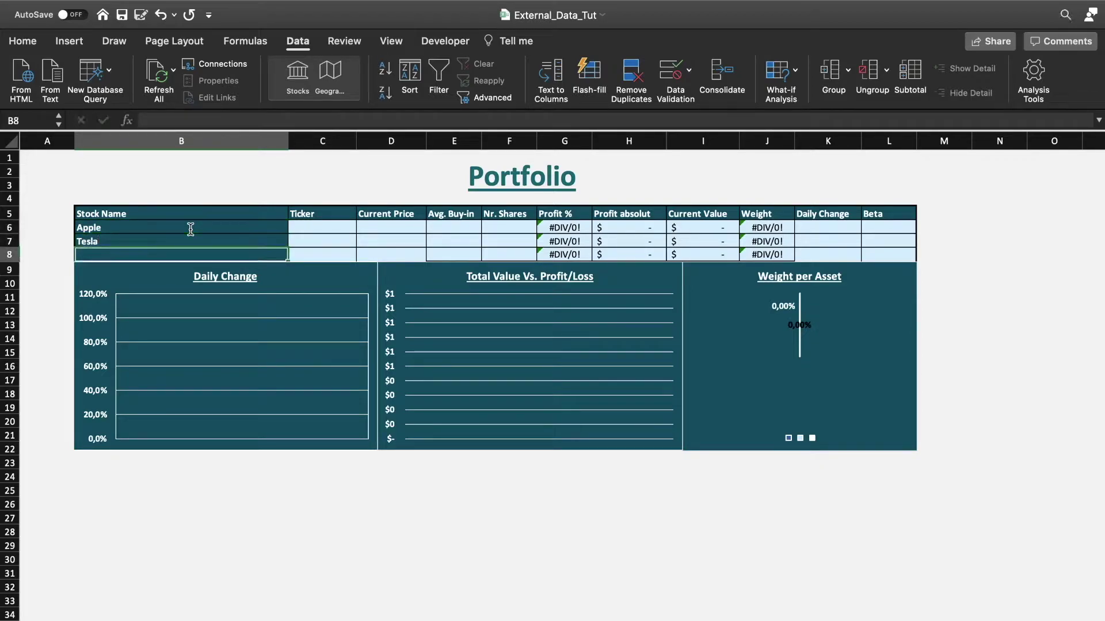
type("Procter")
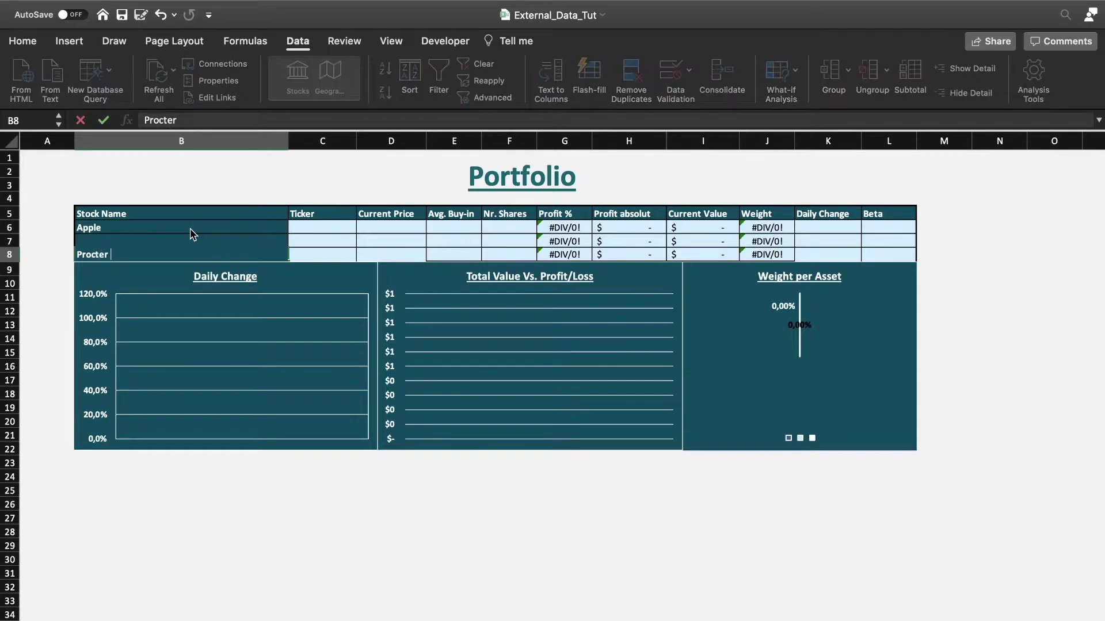
type(" & Gamble")
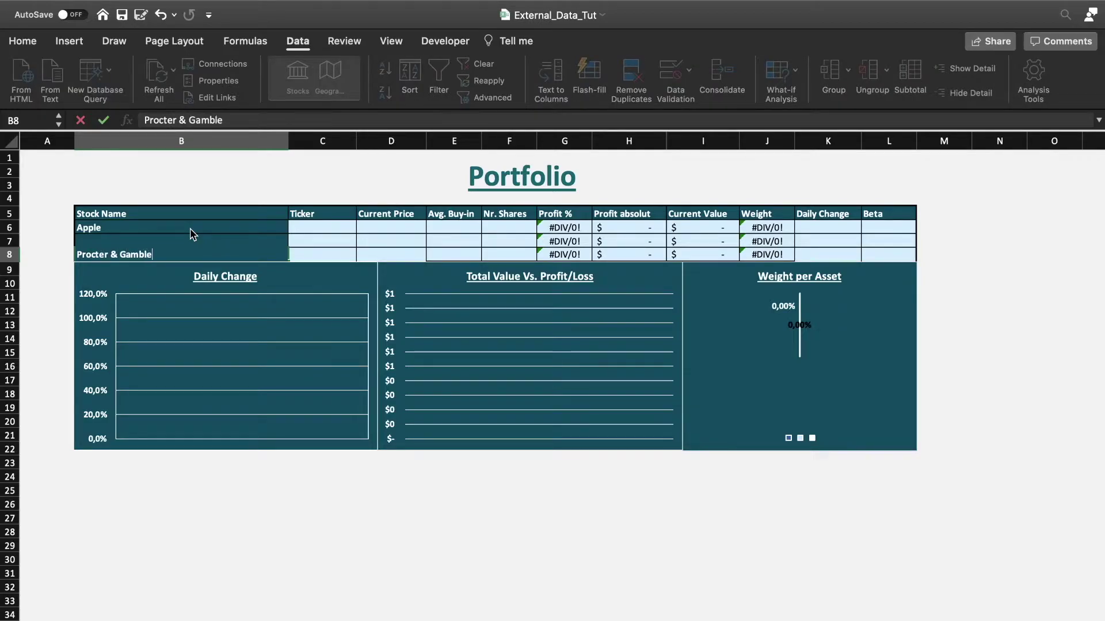
key("Return")
left_click(190, 564)
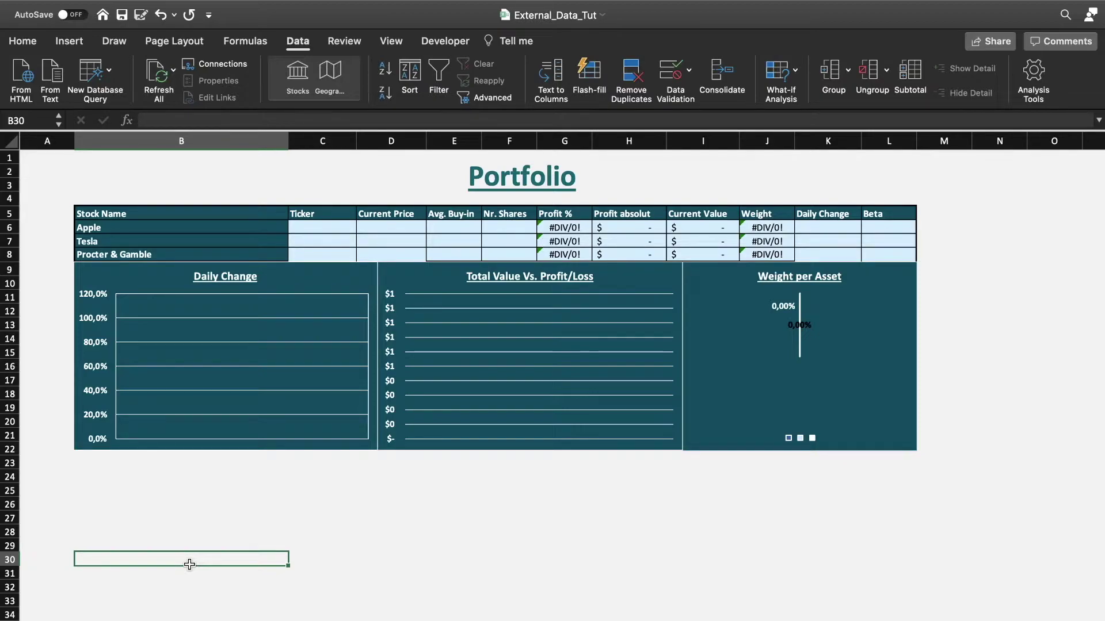
left_click(78, 230)
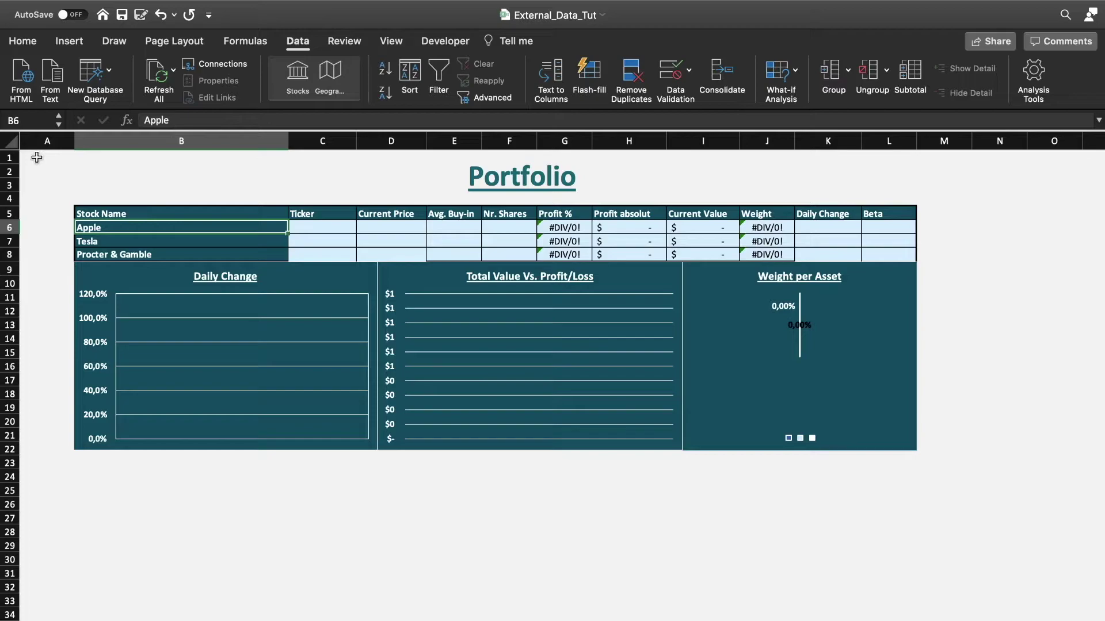
- Convert Apple, Tesla and Procter & Gamble to Stocks records AAPL, TSLA and PG
left_click(155, 197)
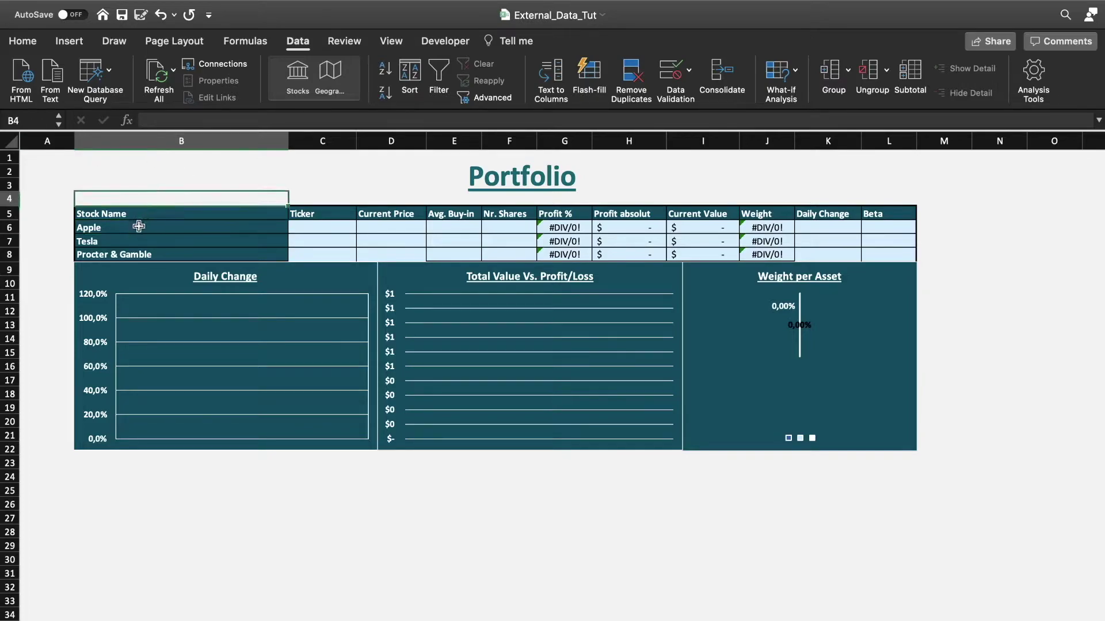
left_click(138, 226)
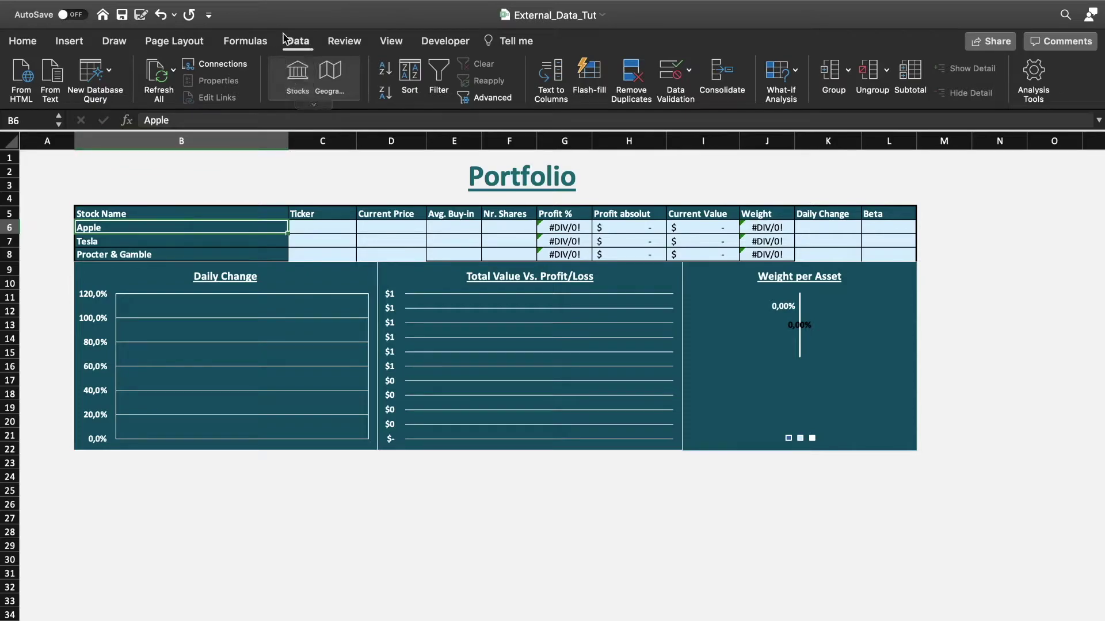
left_click(304, 87)
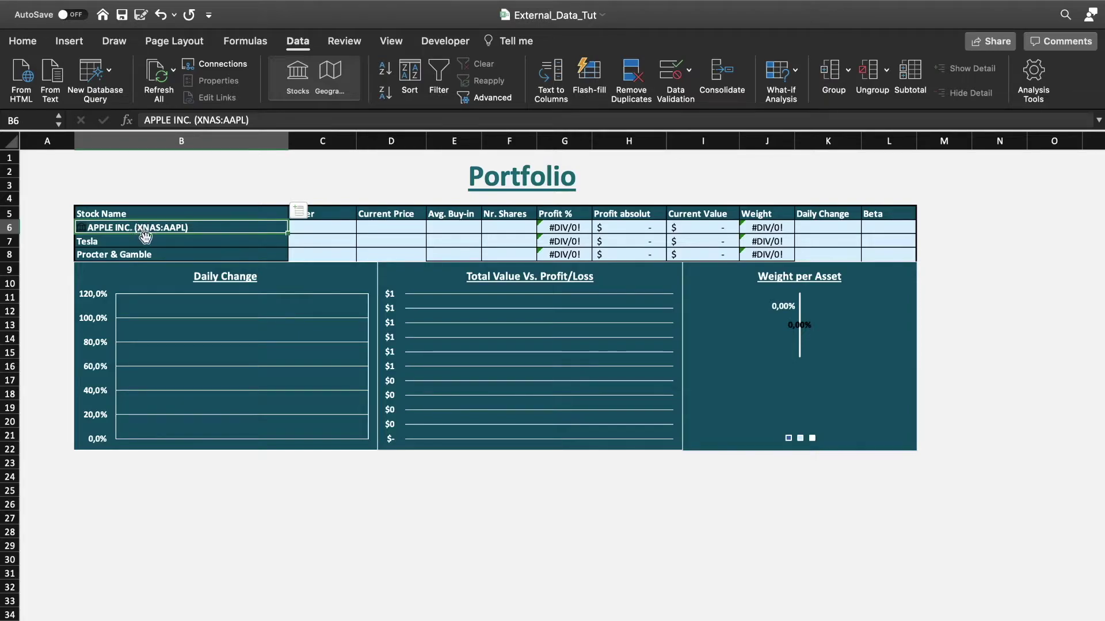
left_click(162, 240)
left_click(297, 78)
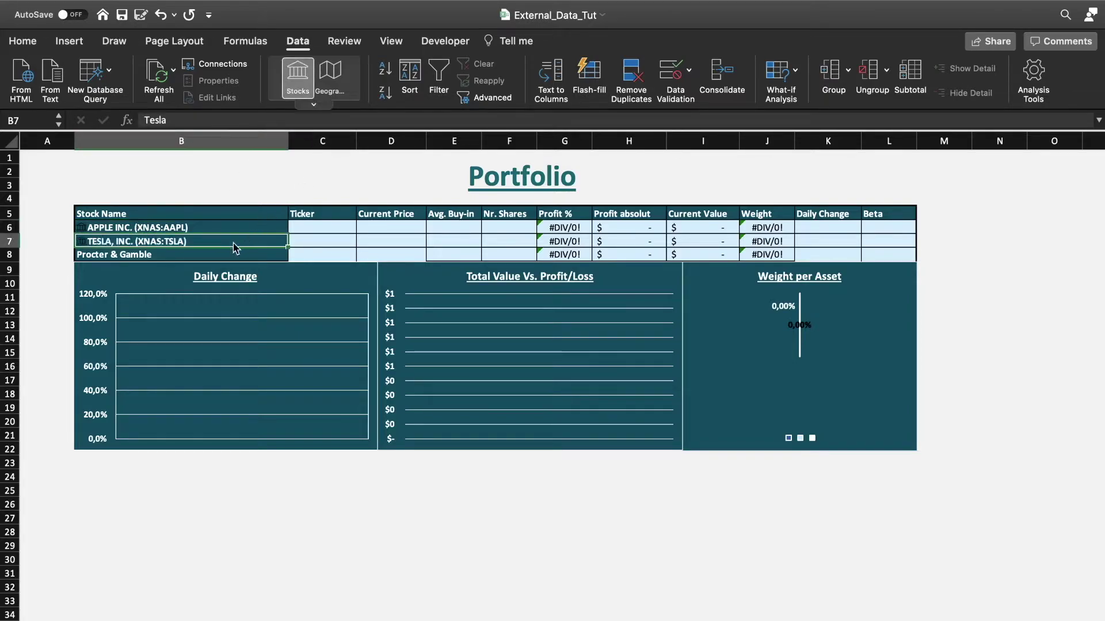
left_click(218, 256)
left_click(297, 78)
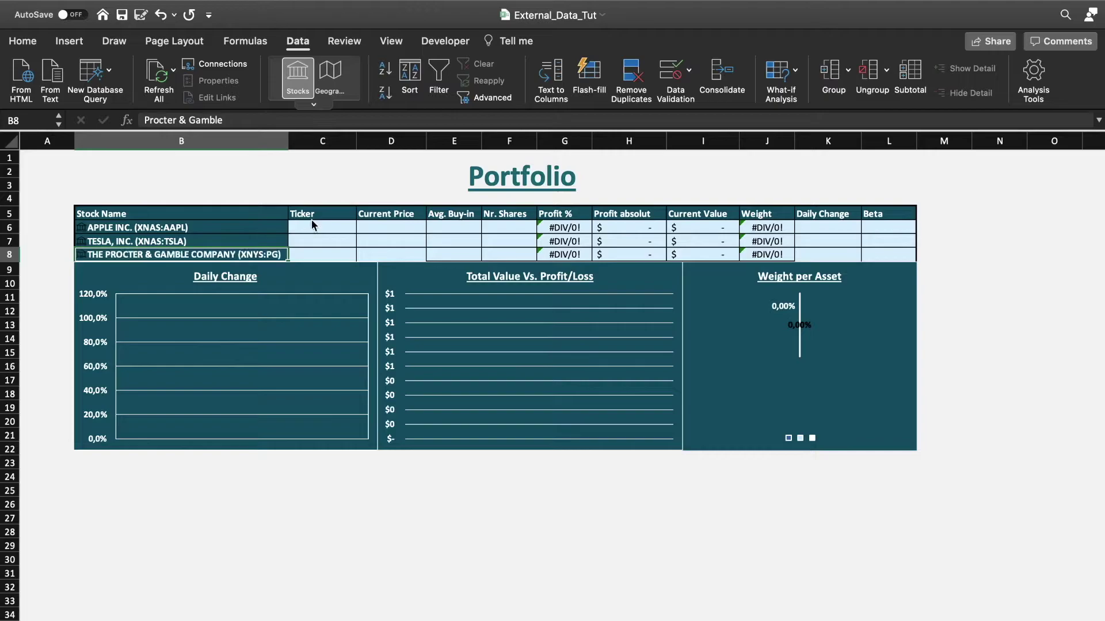
left_click(265, 175)
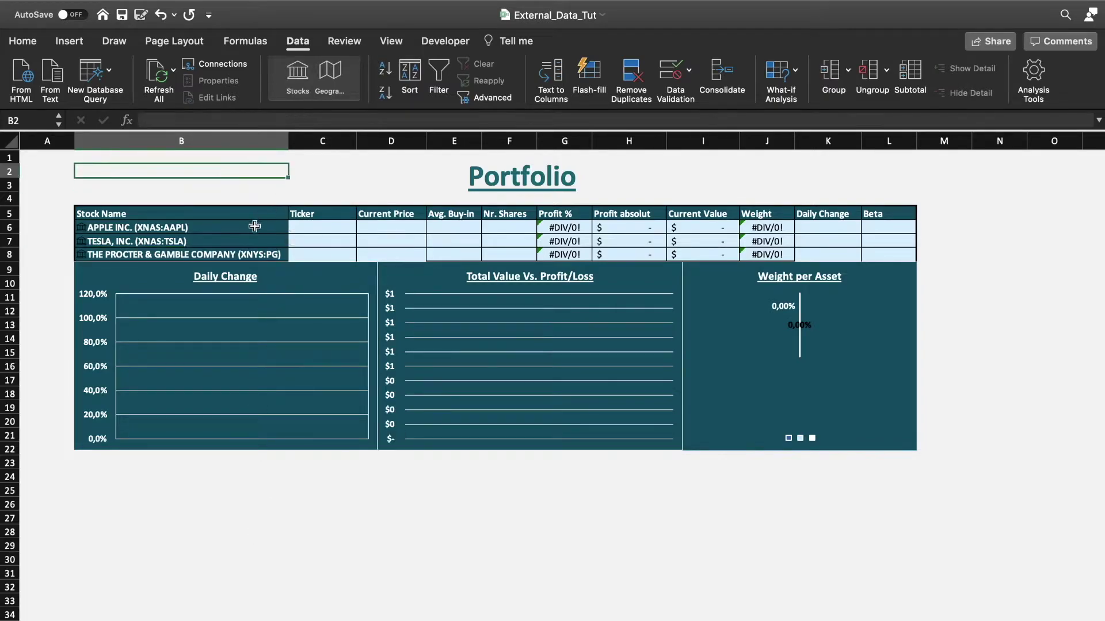
left_click(256, 228)
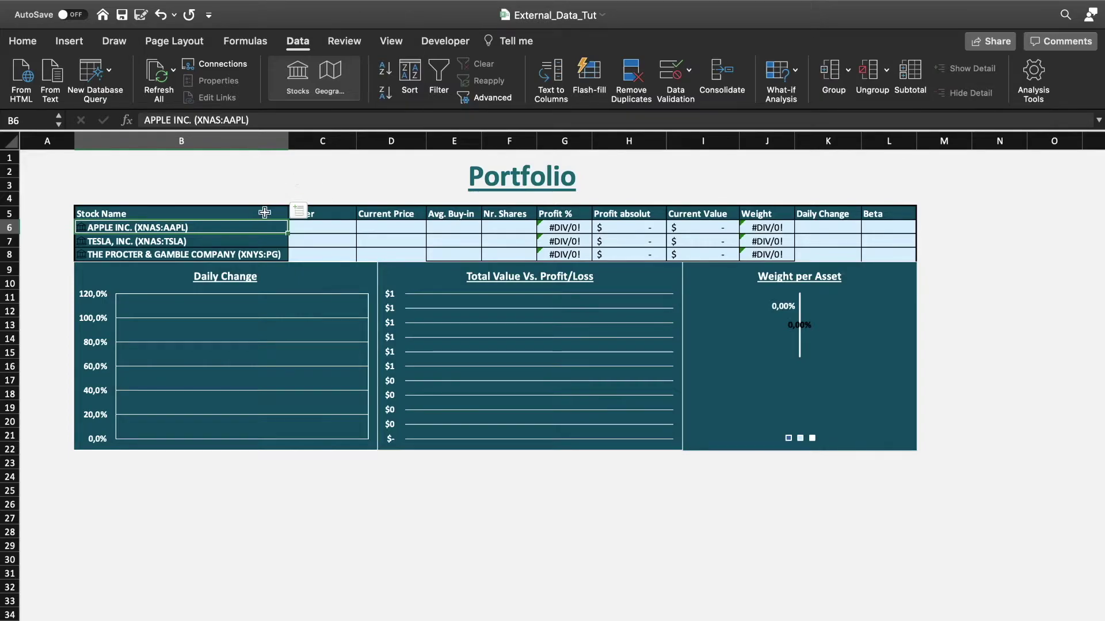
- Browse the Apple record's stock field list without inserting any field
left_click(305, 214)
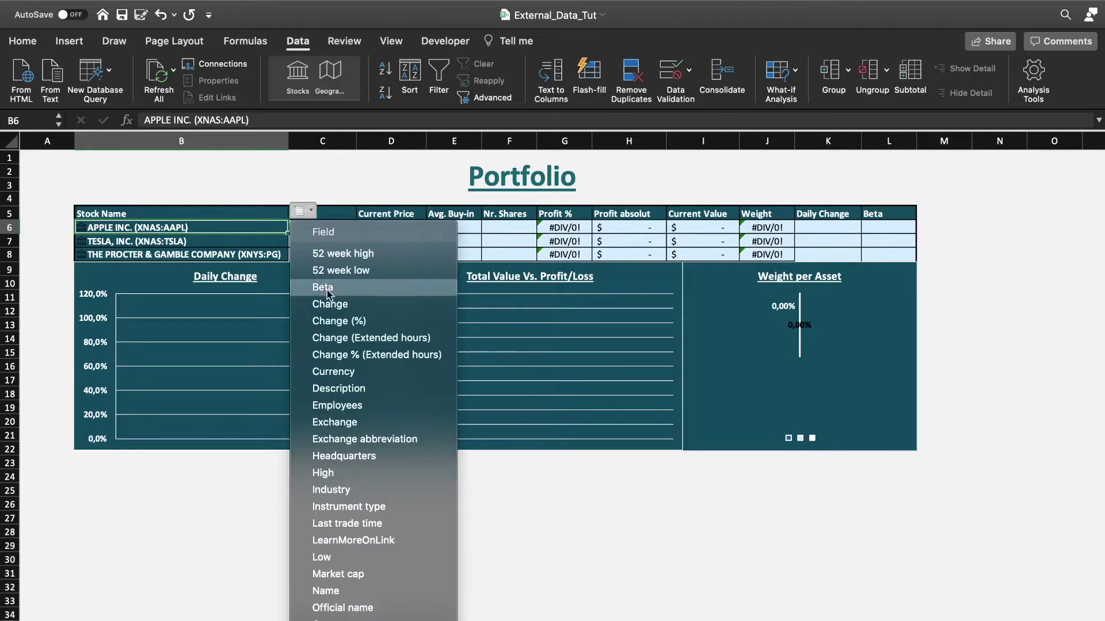
scroll(330, 296, "down", 1)
scroll(330, 296, "down", 3)
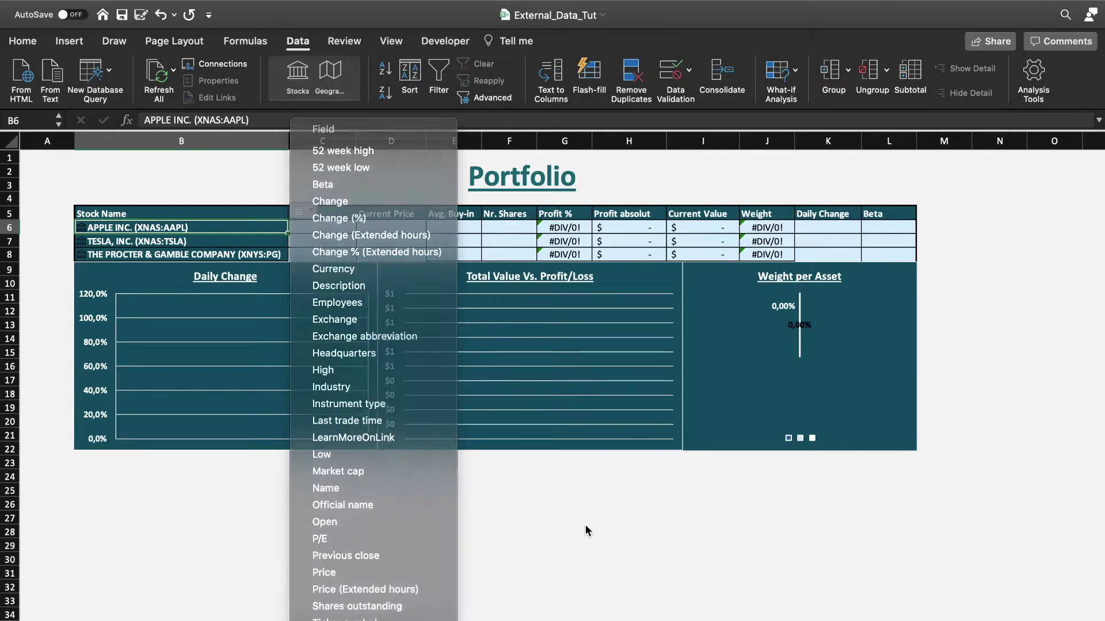
left_click(518, 599)
left_click(586, 525)
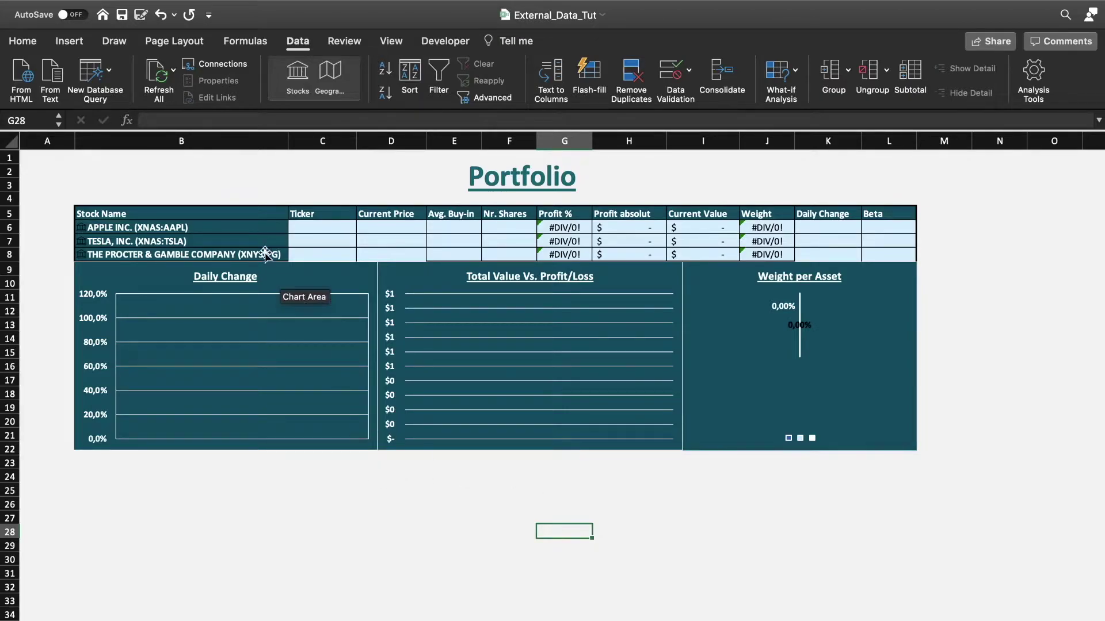
left_click(263, 229)
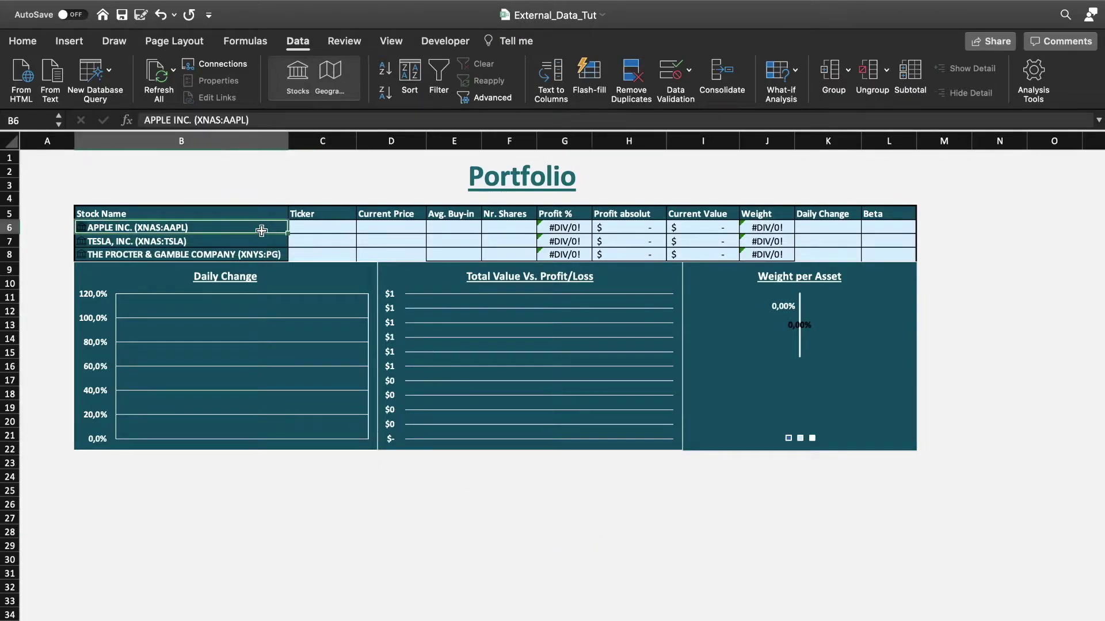
left_click(309, 185)
left_click(685, 535)
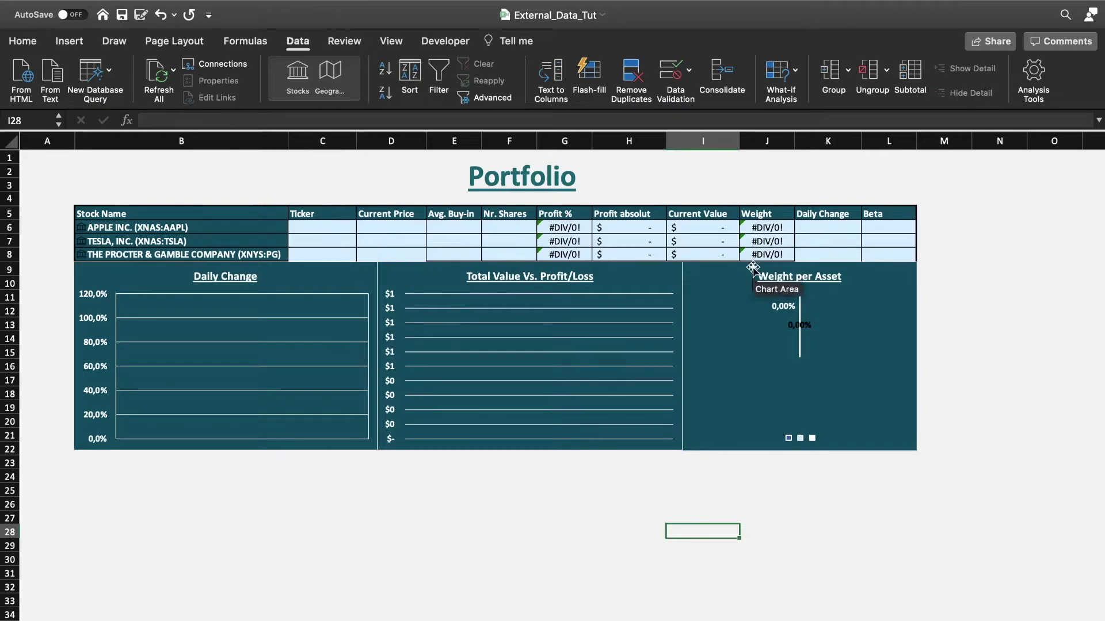
- Review the Ticker, Current Price, Avg. Buy-in through Profit %, Daily Change and Beta columns
left_click(311, 214)
left_click(383, 213)
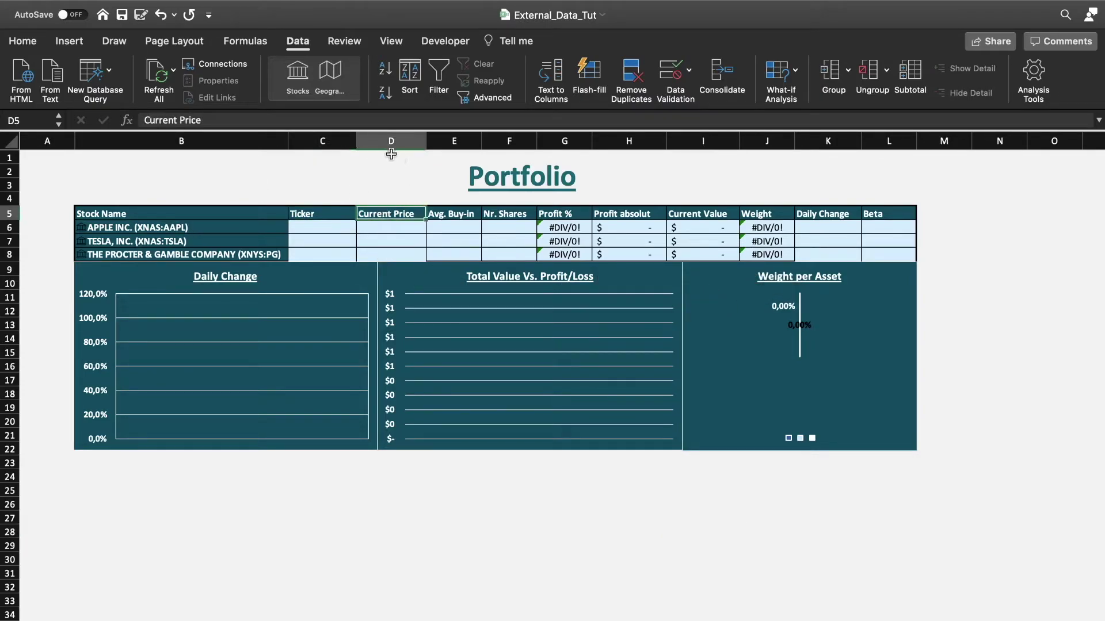
left_click_drag(451, 213, 771, 256)
left_click(845, 188)
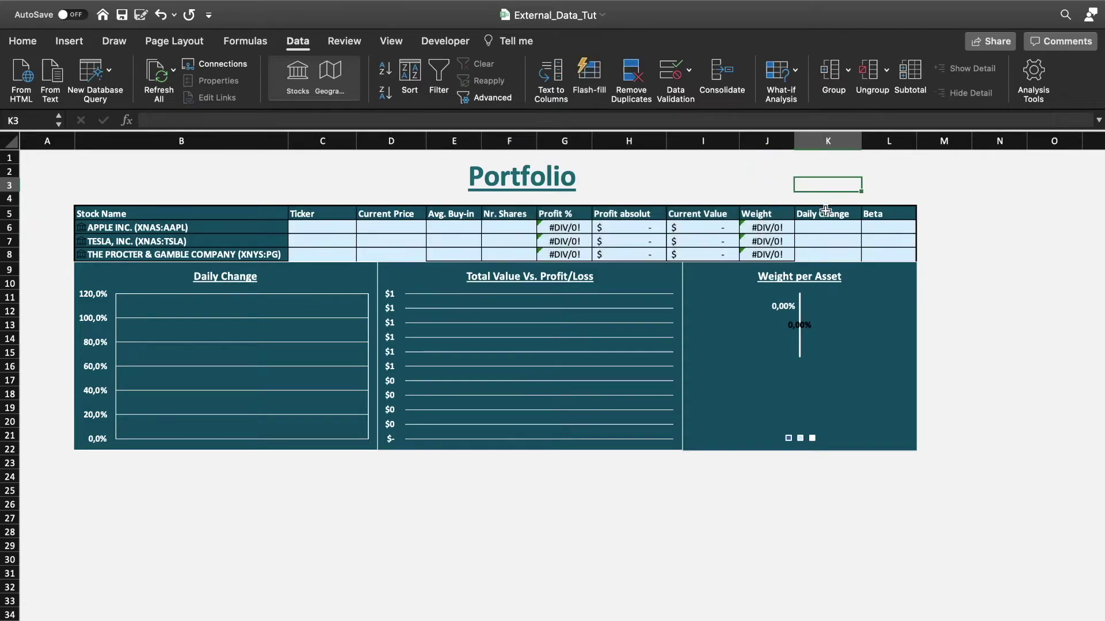
left_click(825, 213)
left_click(907, 217)
left_click(956, 216)
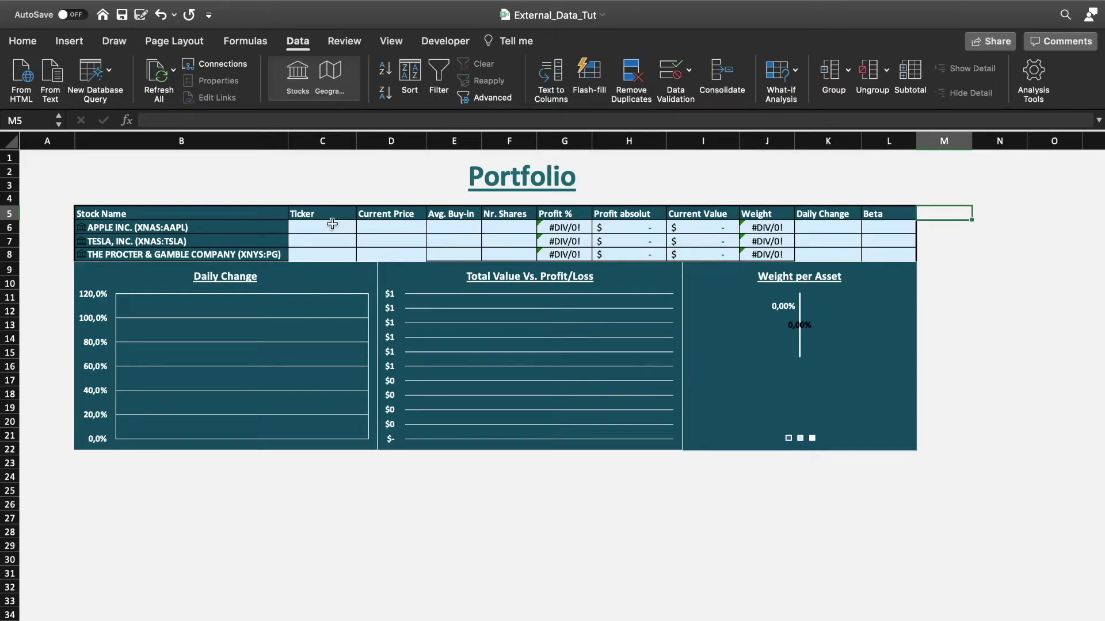
left_click(258, 224)
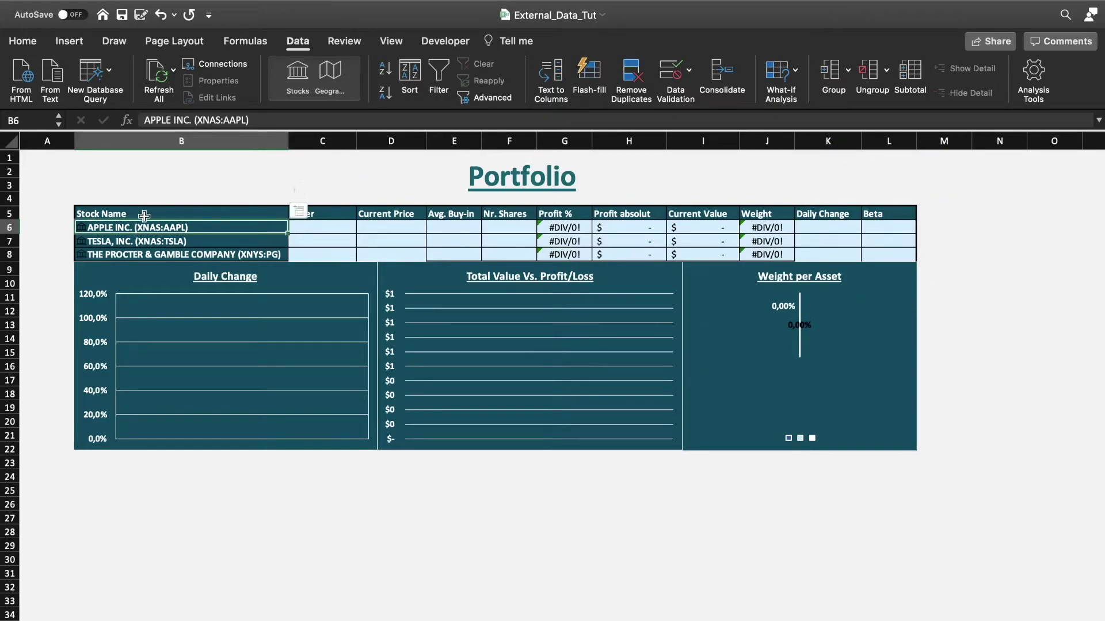
- Insert Apple's Ticker symbol into C6, fill it down to C8, and edit C6's formula
left_click(299, 212)
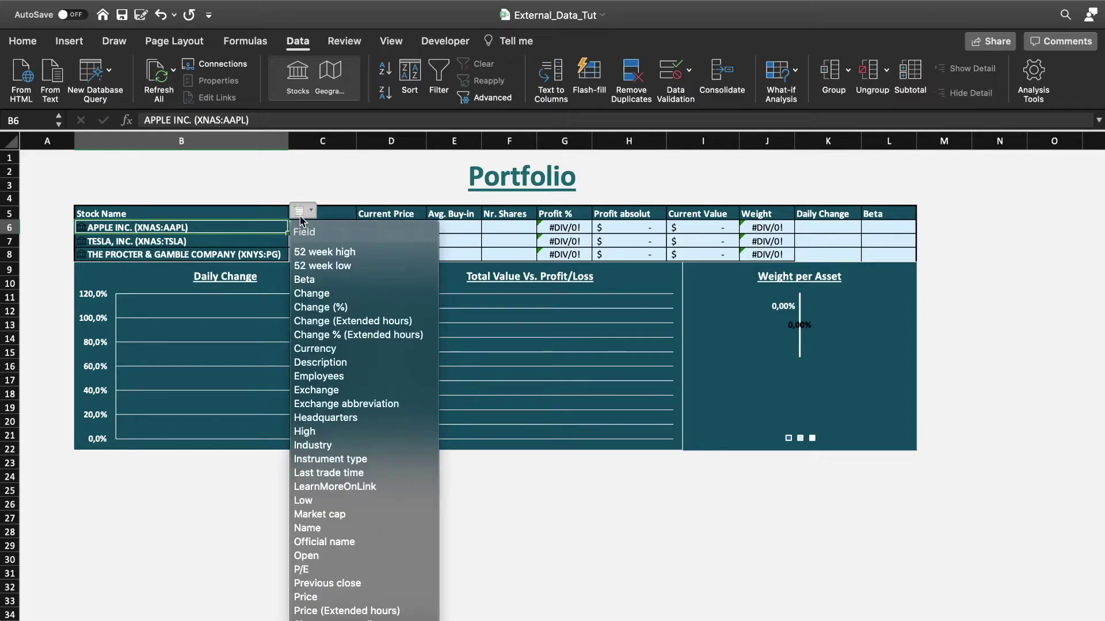
scroll(346, 583, "down", 1)
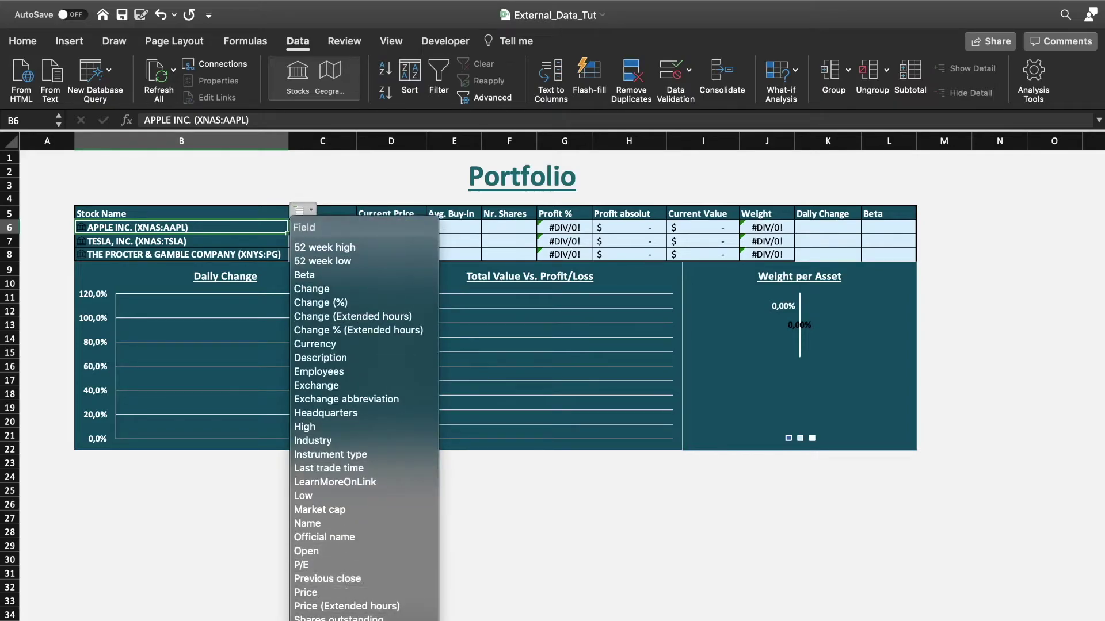
left_click(302, 281)
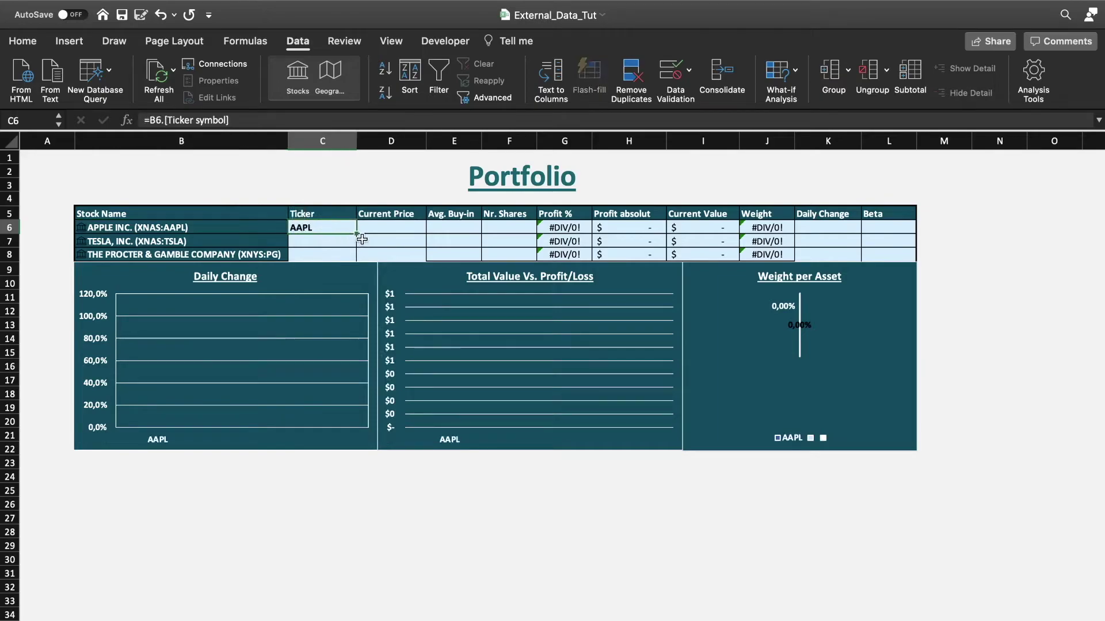
left_click_drag(351, 251, 352, 255)
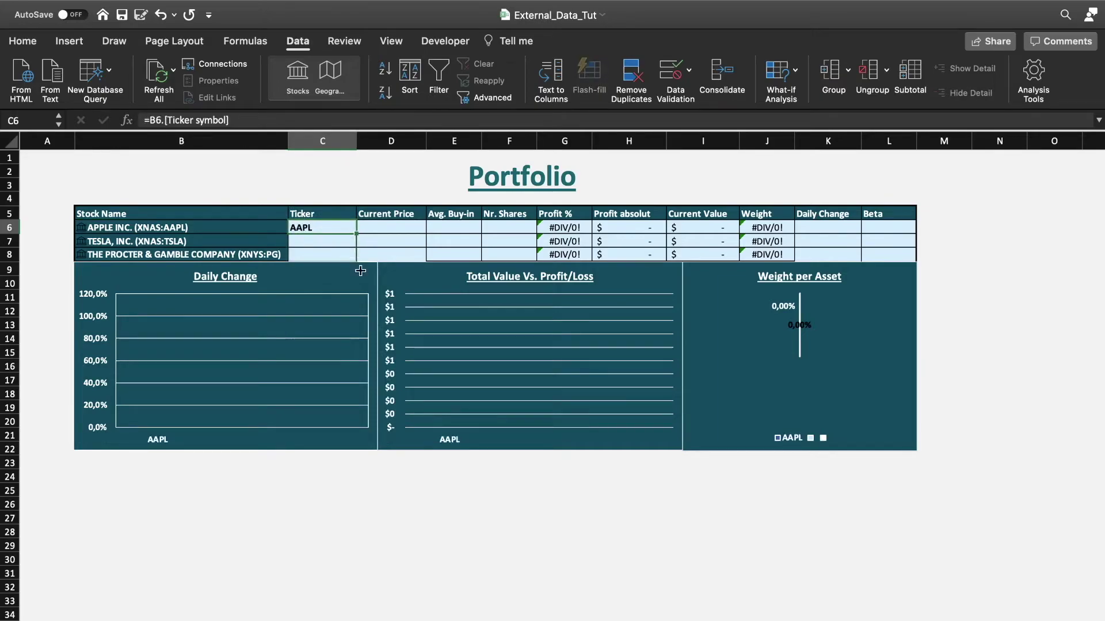
left_click(361, 535)
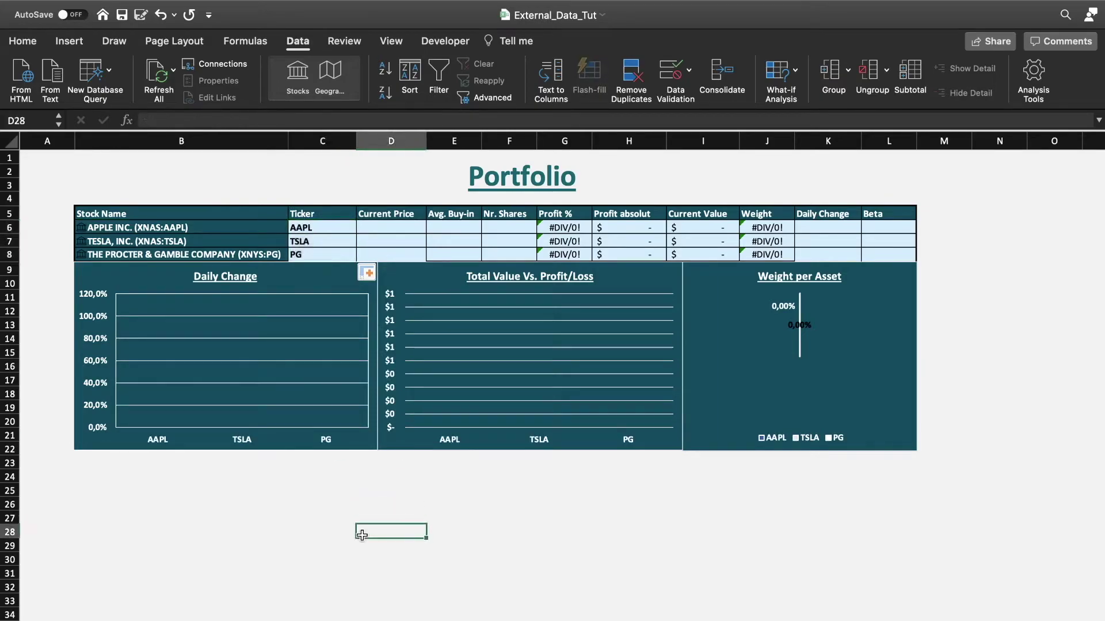
left_click(321, 230)
left_click(265, 120)
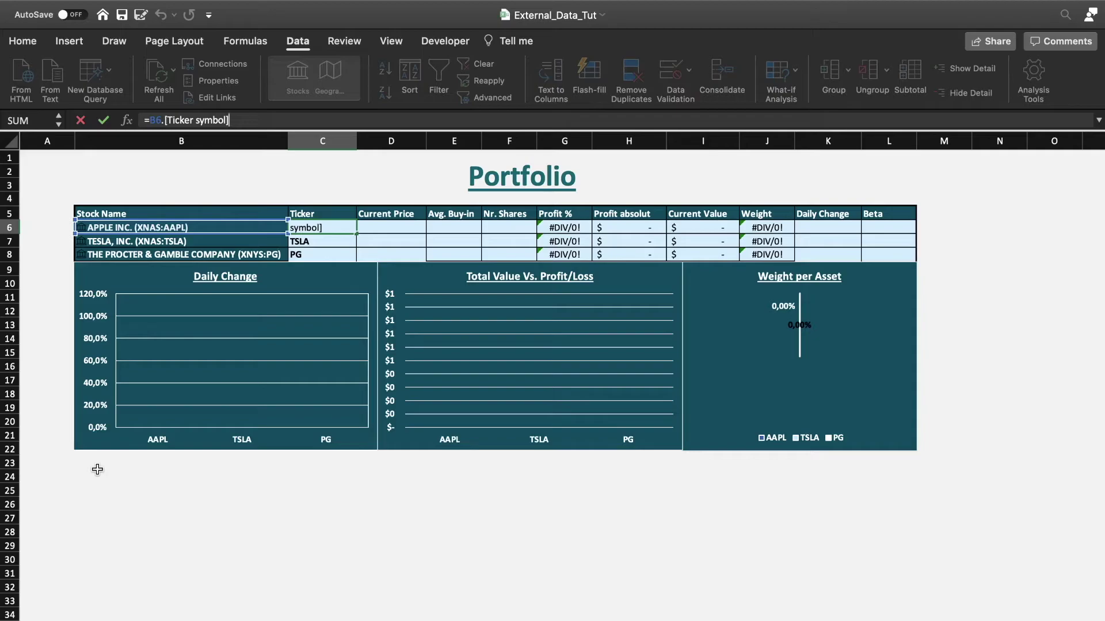
key("Return")
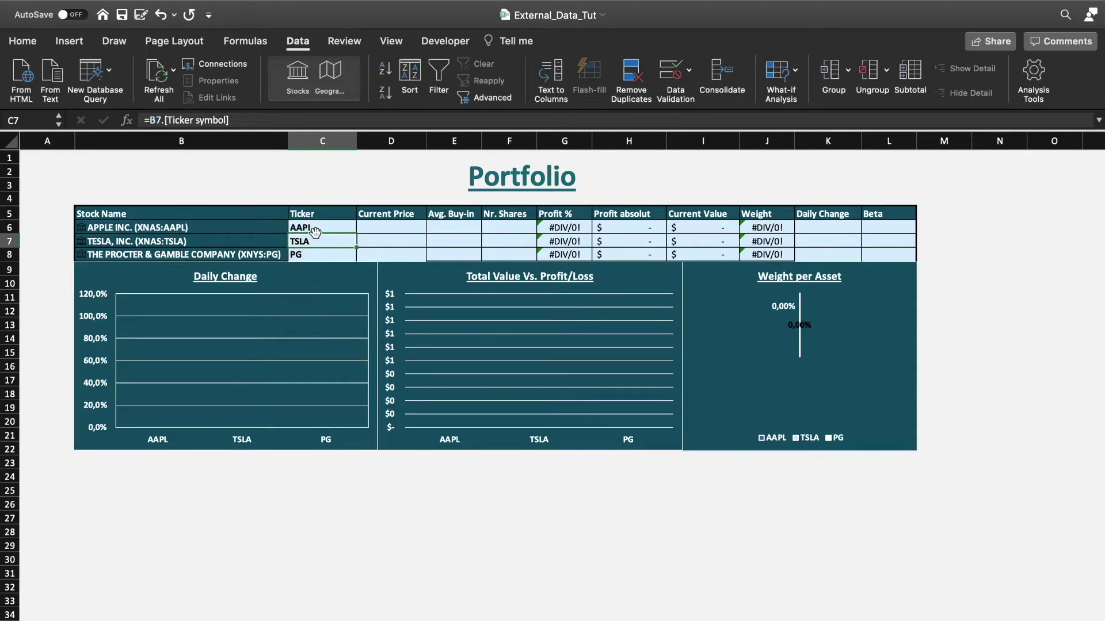
left_click(249, 226)
left_click_drag(311, 211, 327, 186)
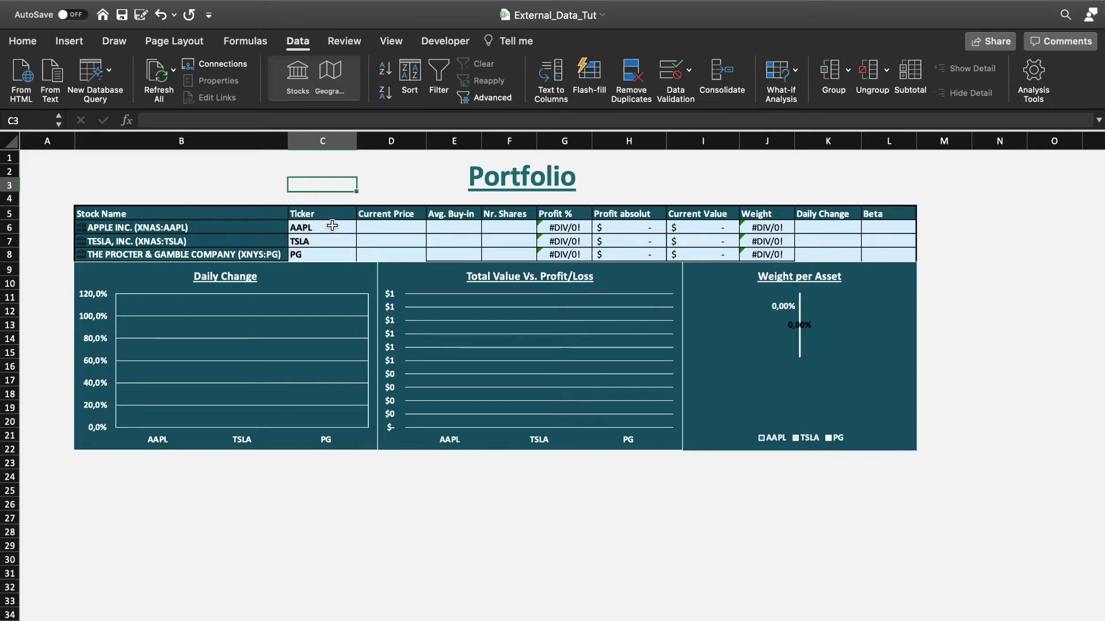
left_click_drag(330, 228, 325, 255)
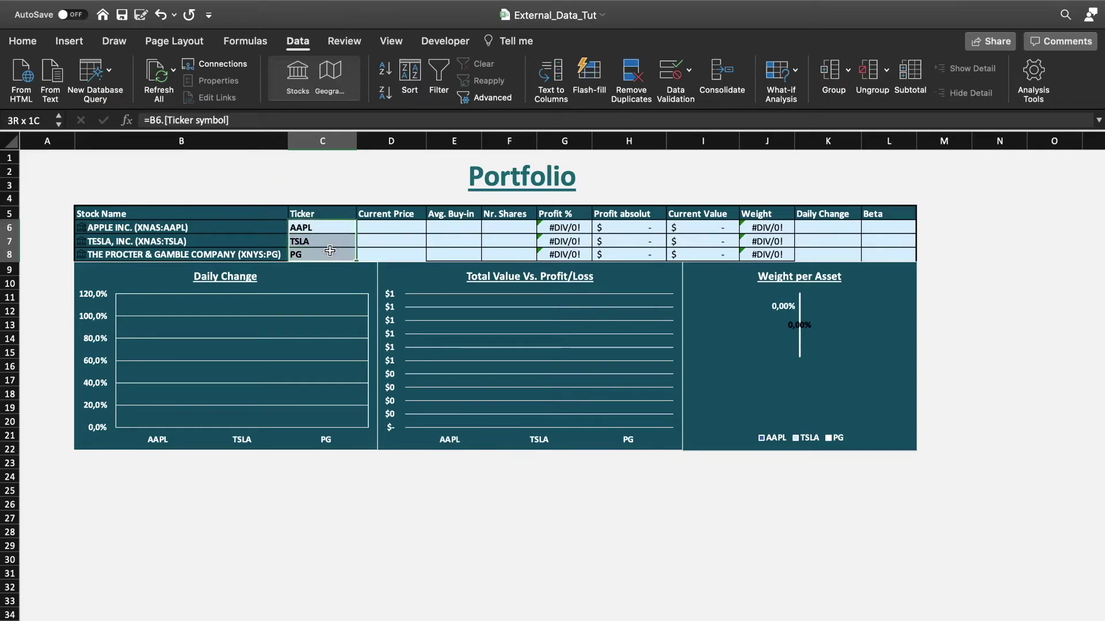
left_click(359, 549)
left_click(247, 226)
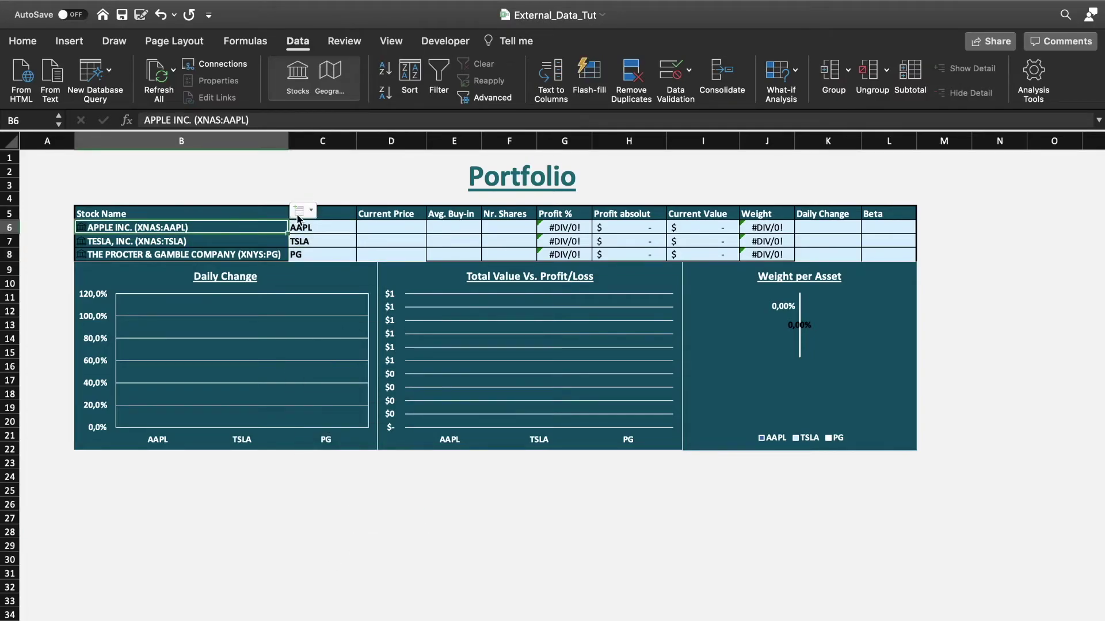
- Insert the Price field into D6 and fill to D8: $116,03, $574,00, $138,68
left_click(304, 211)
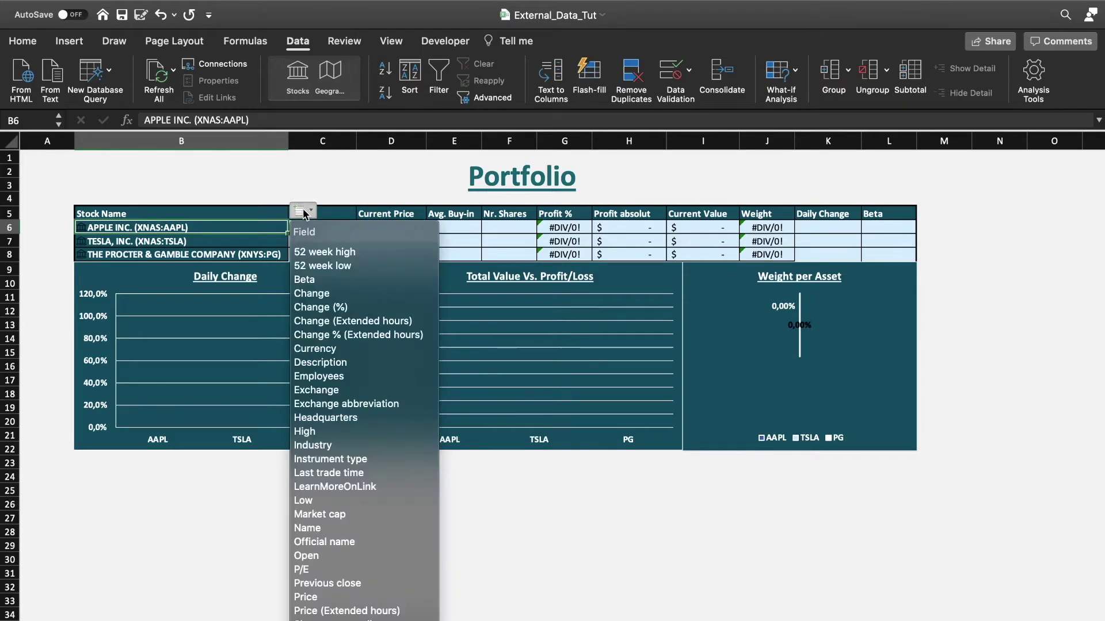
left_click(326, 594)
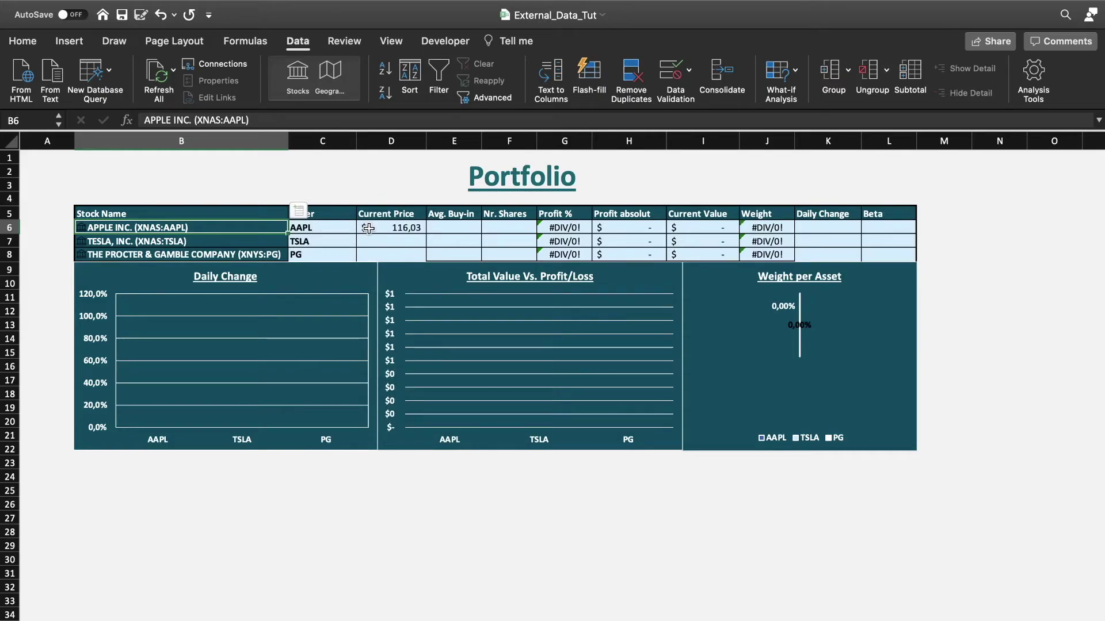
left_click(384, 231)
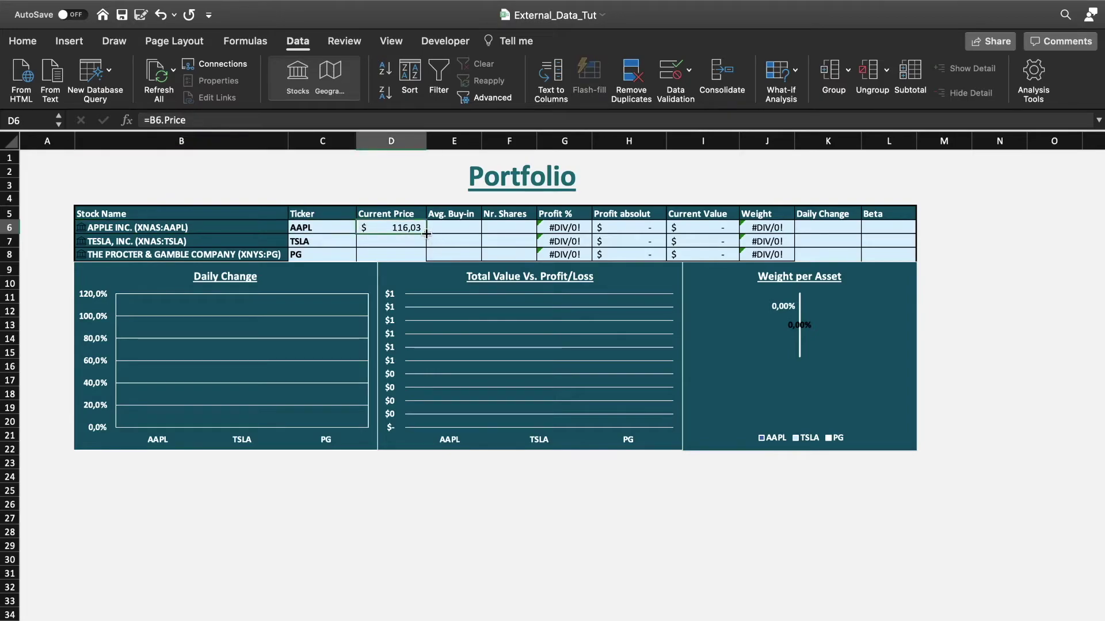
left_click_drag(426, 233, 427, 258)
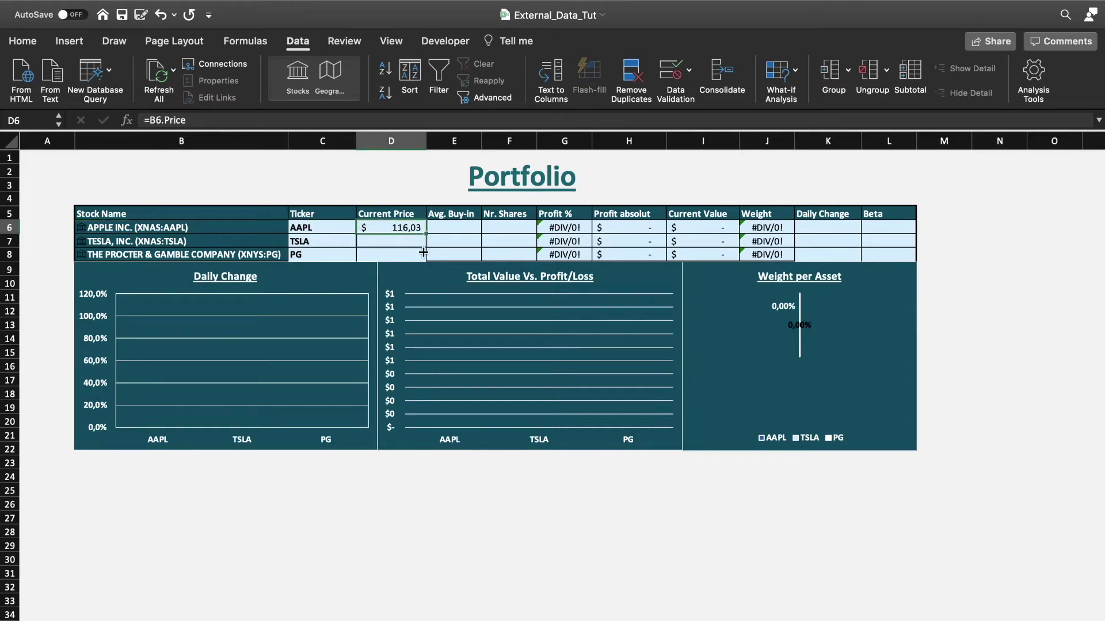
left_click(451, 226)
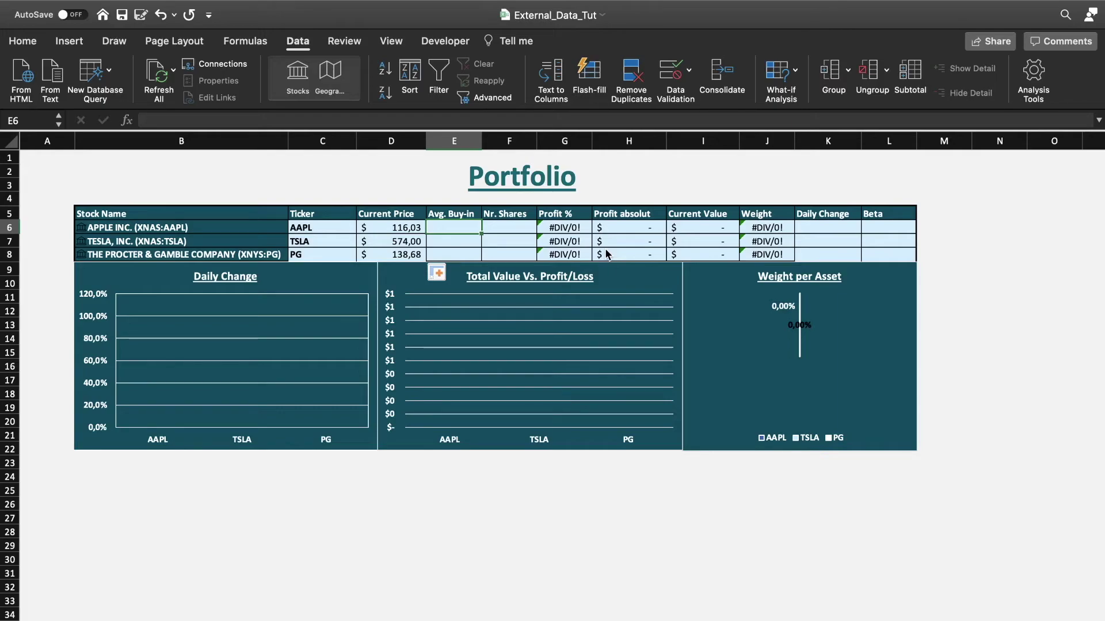
- Enter Avg. Buy-in prices 100, 250 and 150 for AAPL, TSLA and PG
type("100")
key("Return")
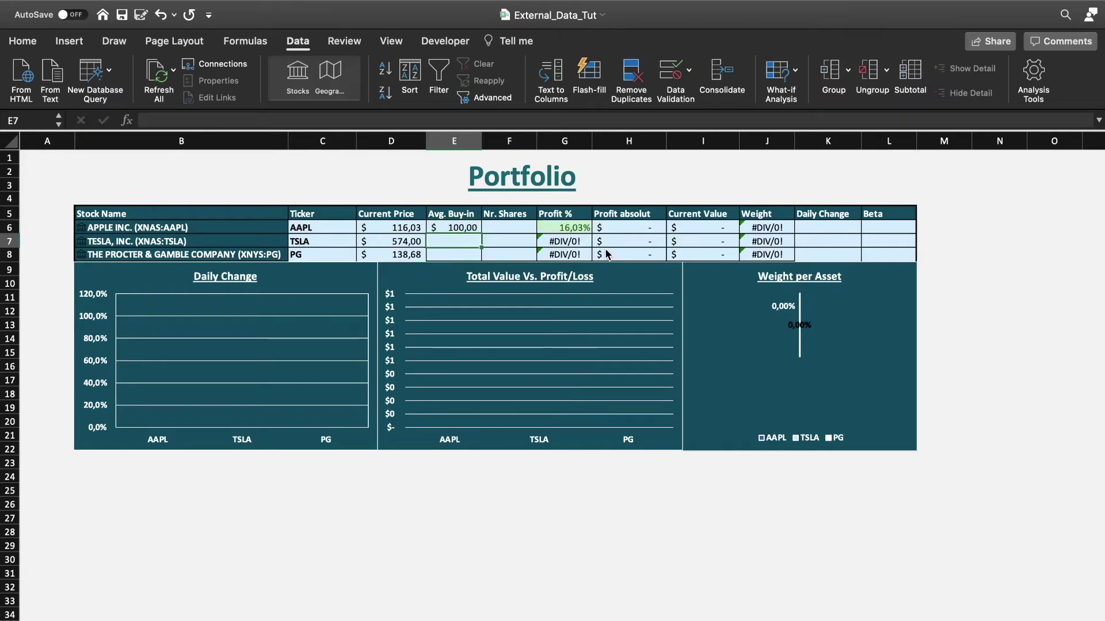
type("250")
key("Return")
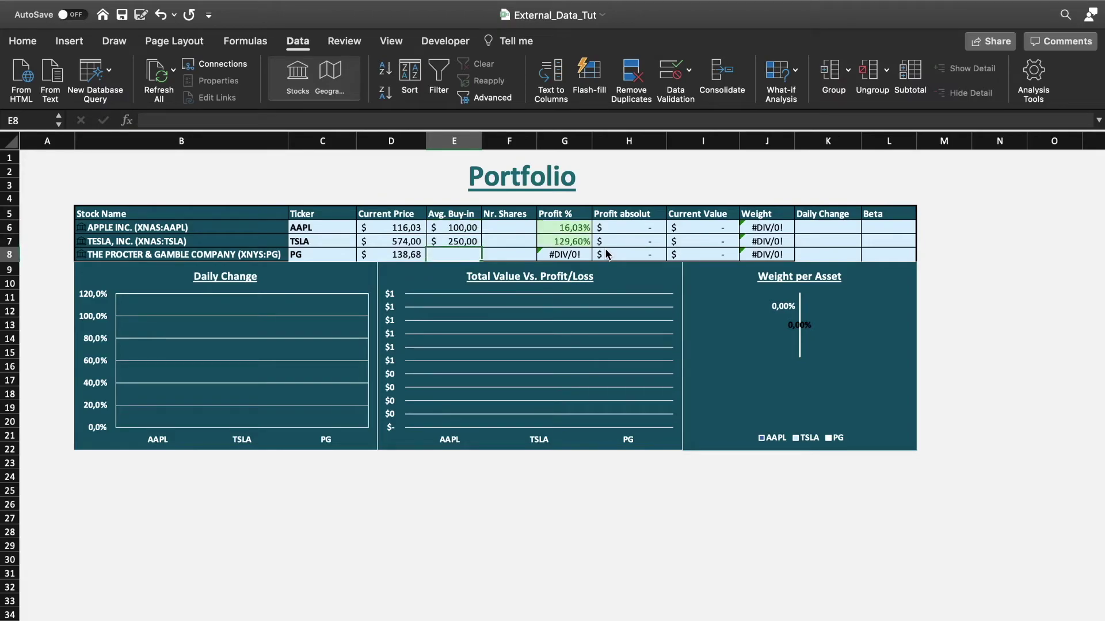
type("150")
key("Return")
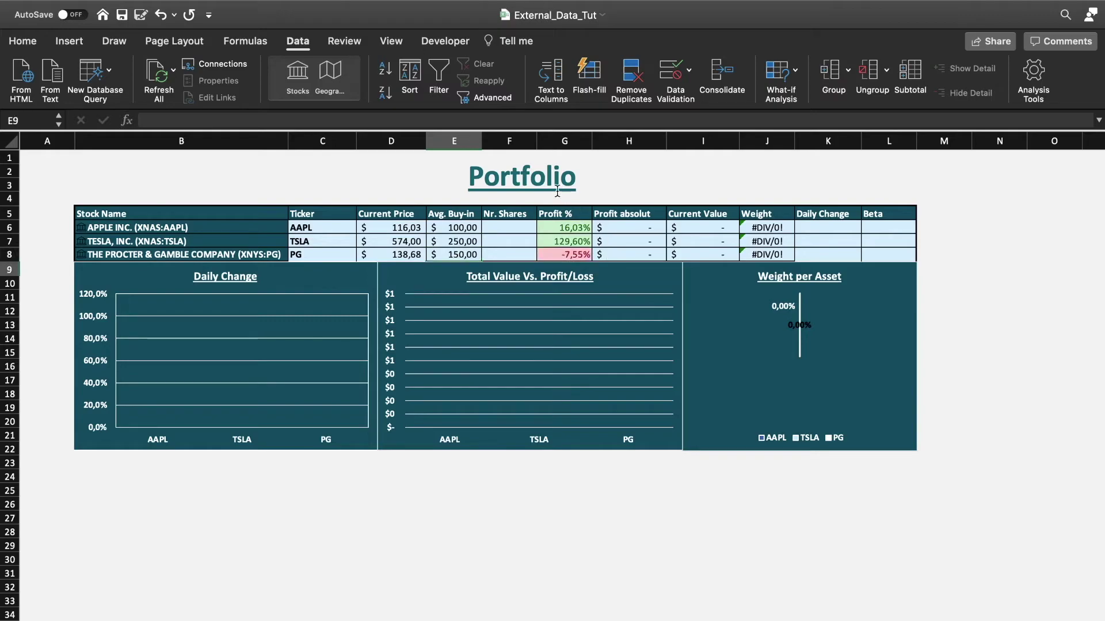
- Enter Nr. Shares 43, 50 and 62 for AAPL, TSLA and PG
left_click(493, 231)
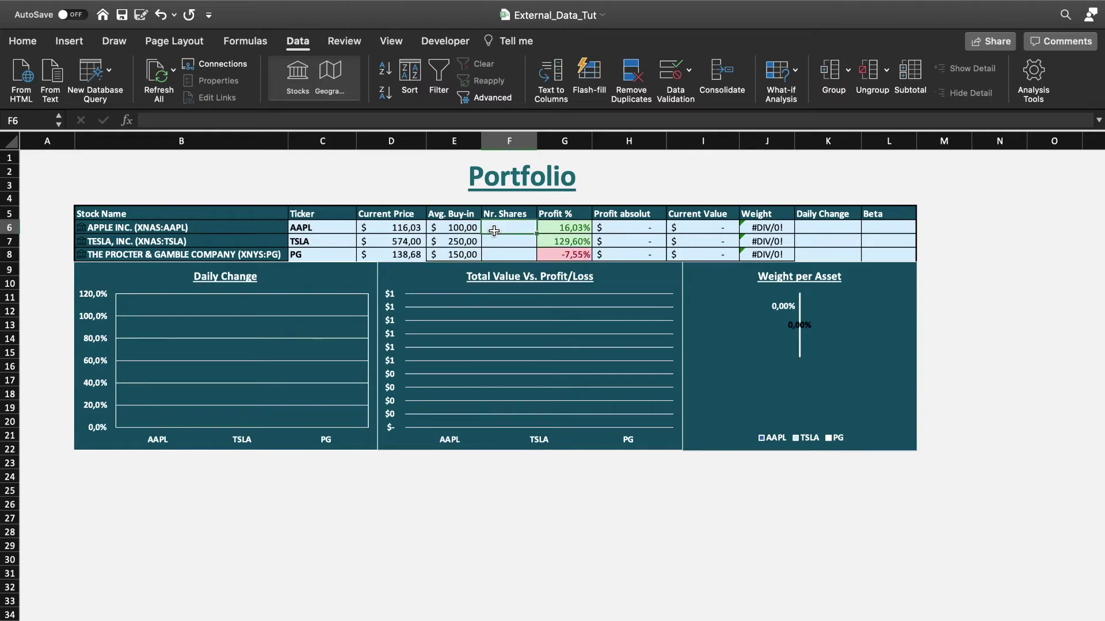
type("43")
key("Return")
type("50")
key("Return")
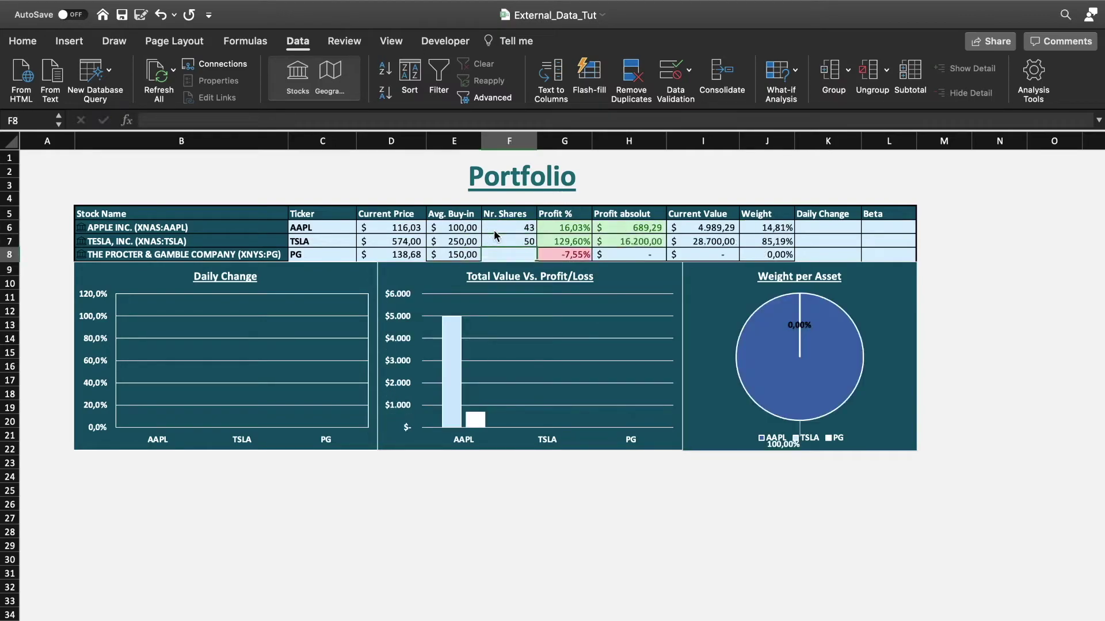
type("62")
key("Return")
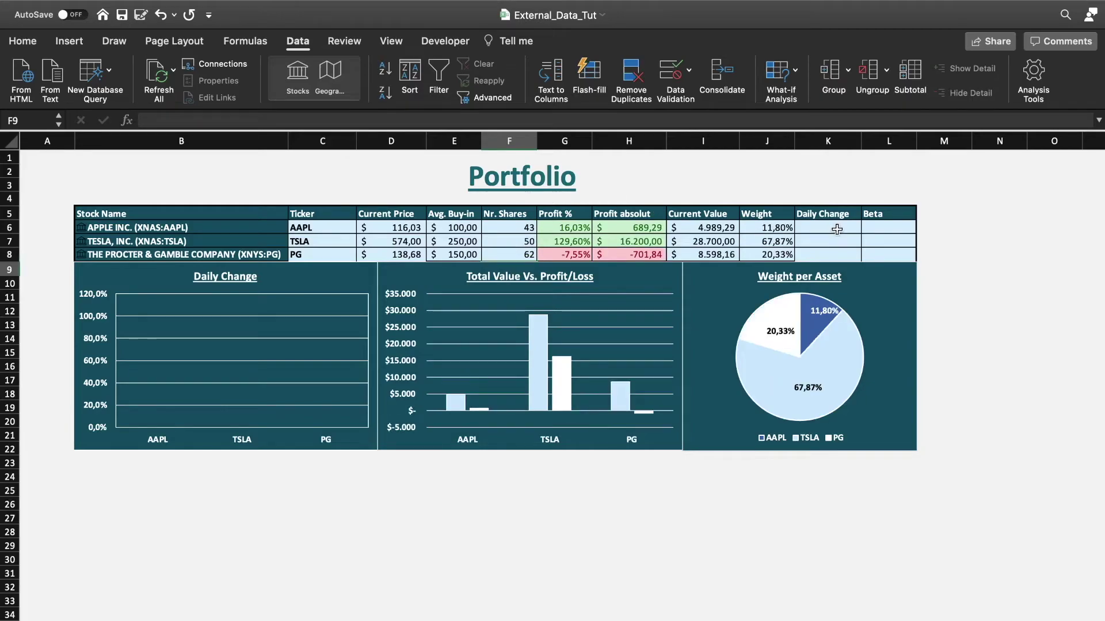
left_click(250, 241)
- Insert Change (%) into K6 and fill to K8: 0,75%, 3,35%, 0,25%
key("Up")
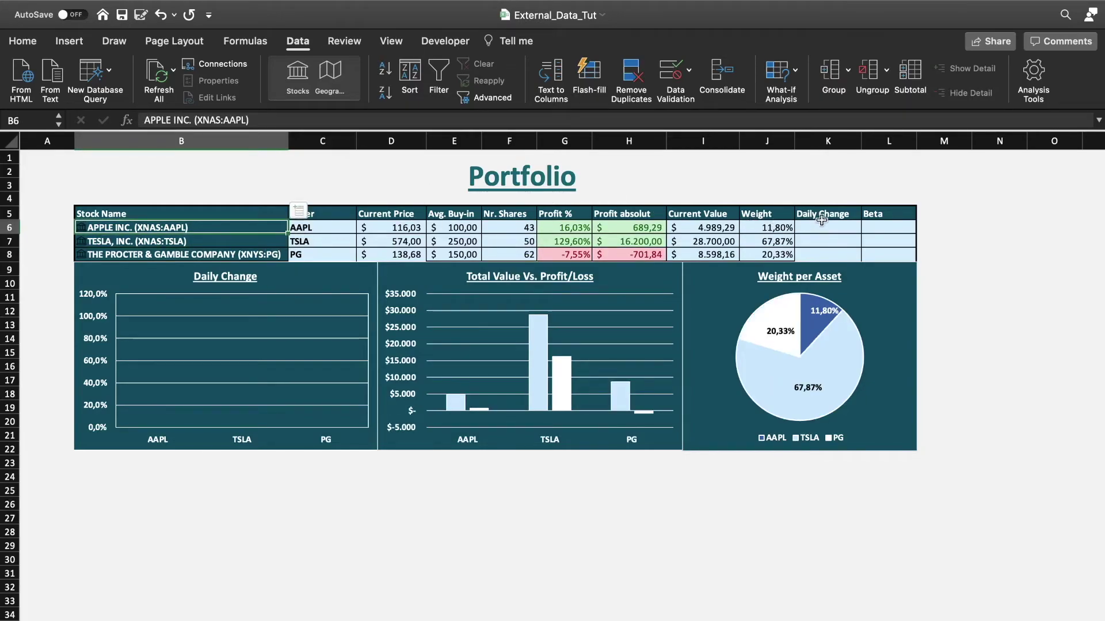
left_click_drag(823, 227, 829, 254)
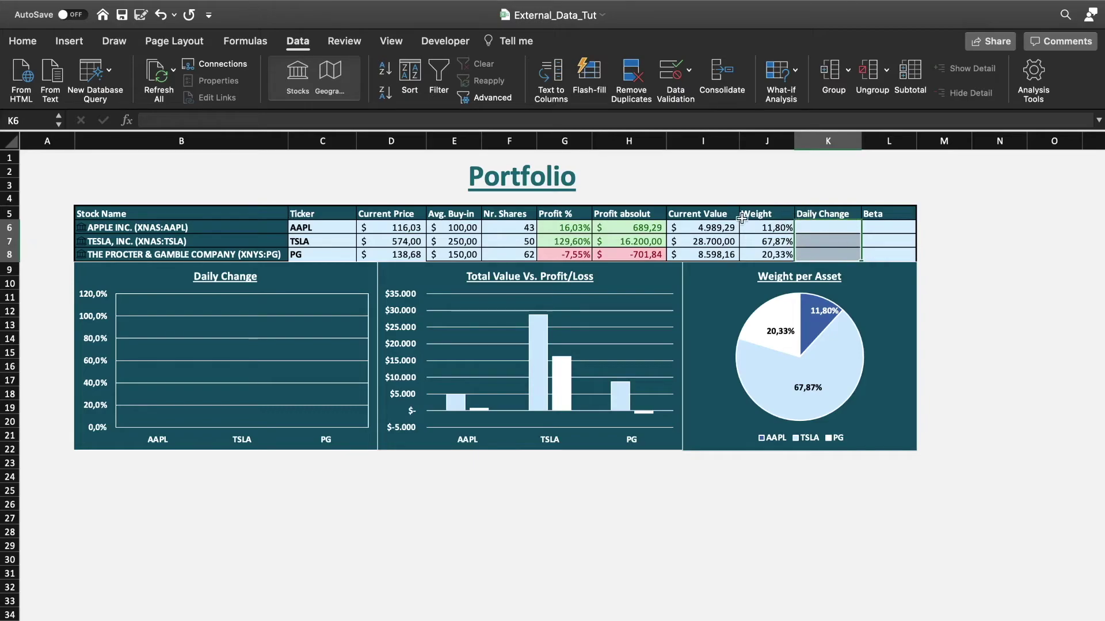
left_click(280, 228)
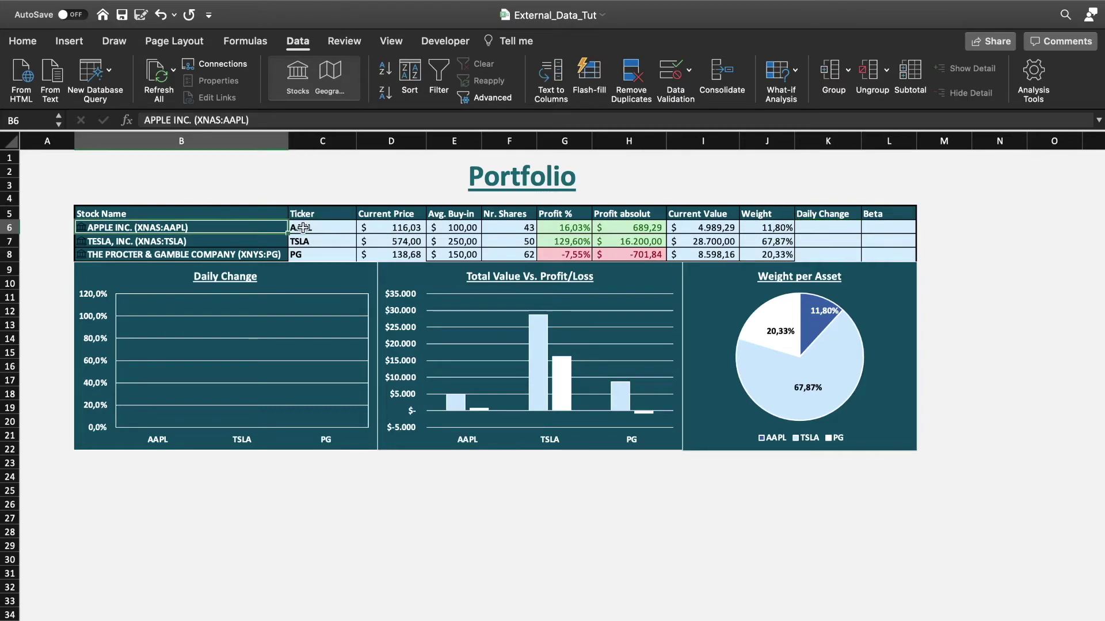
left_click(302, 211)
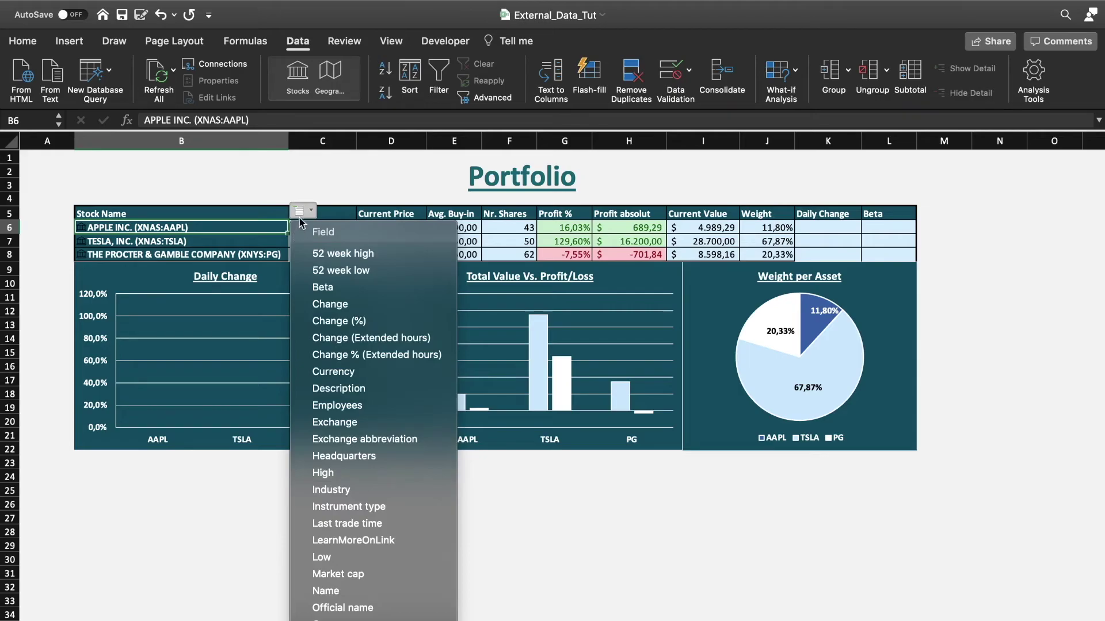
scroll(345, 438, "down", 4)
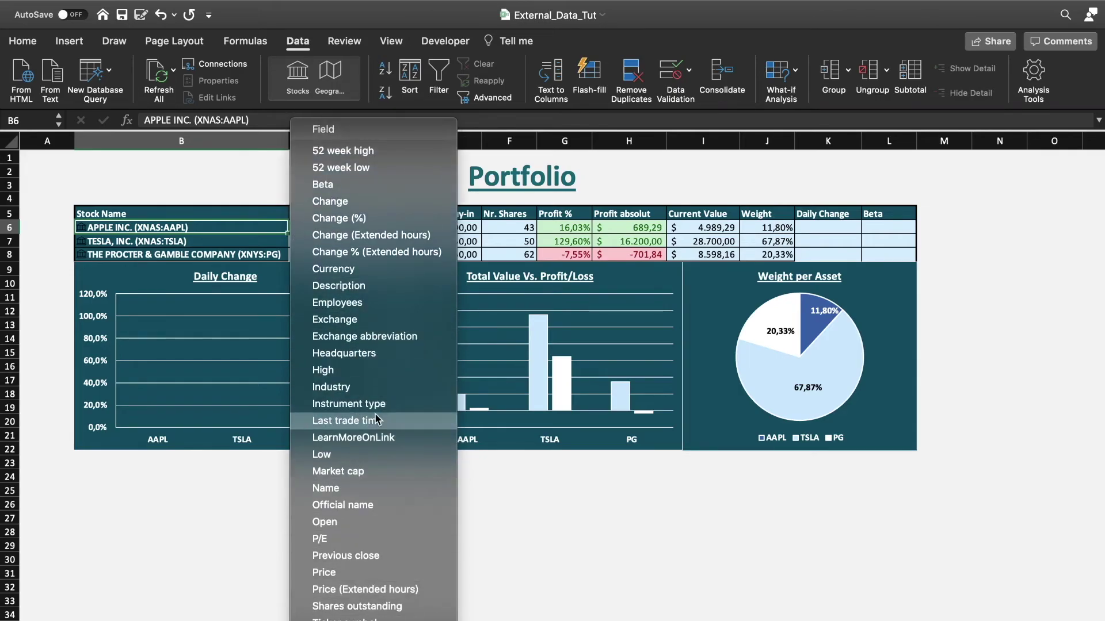
left_click(362, 222)
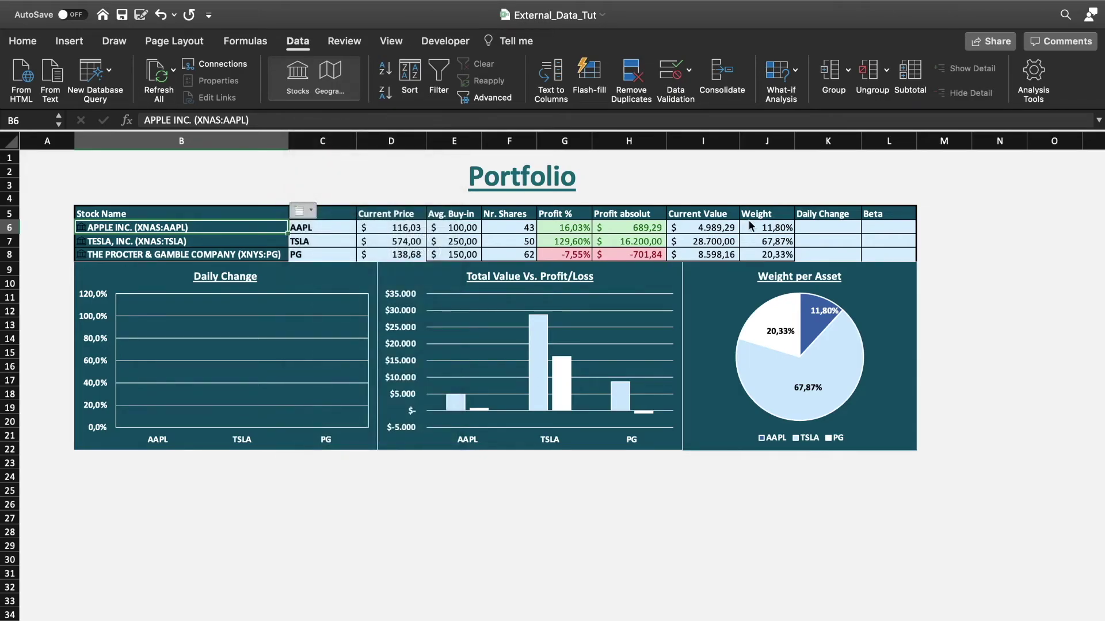
left_click(829, 228)
left_click_drag(861, 234, 859, 256)
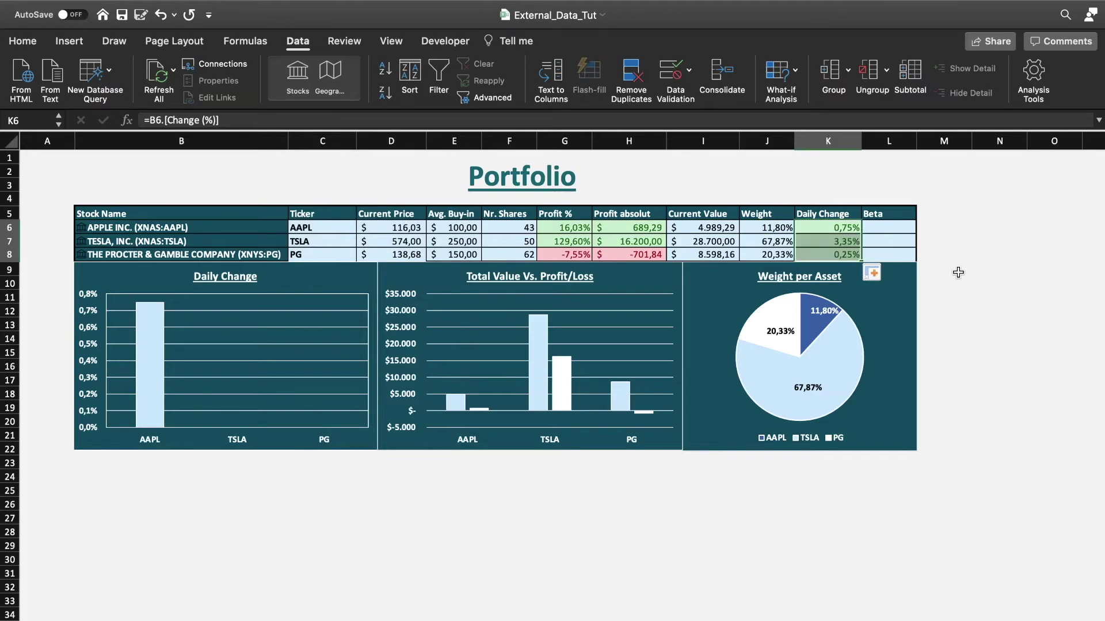
left_click(999, 338)
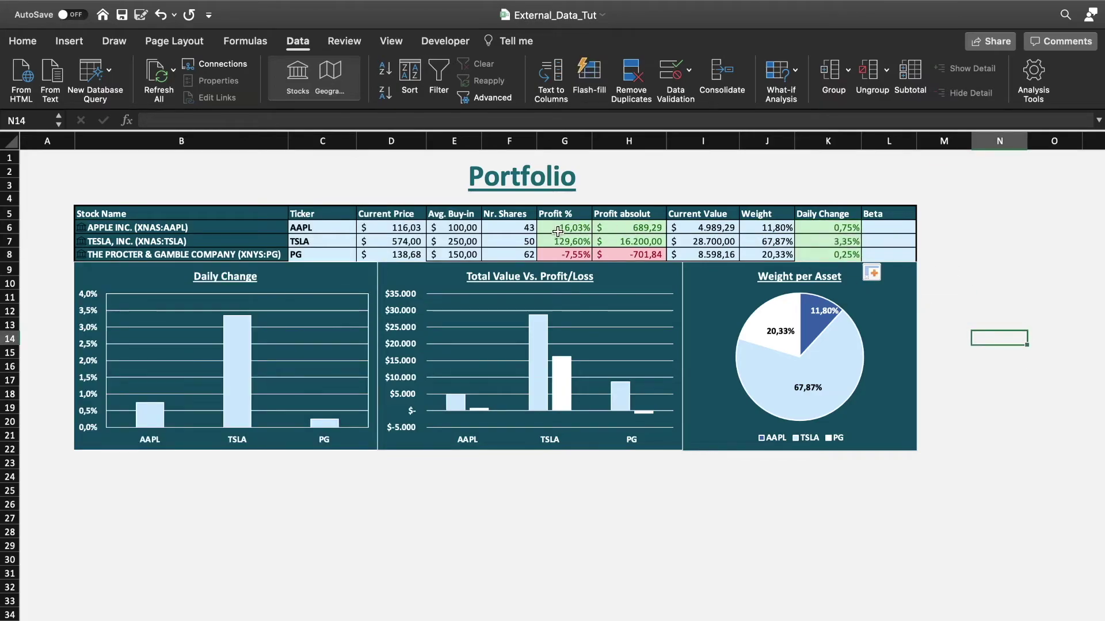
left_click_drag(557, 233, 630, 256)
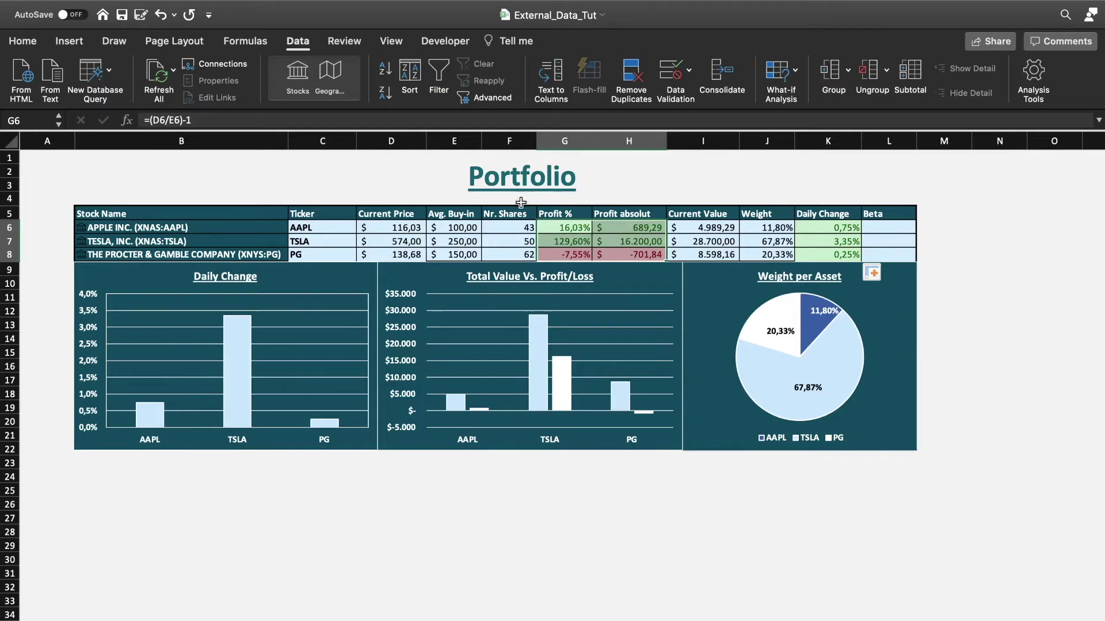
- Preview Conditional Formatting Colour Scales for the profit cells, closing the menu without applying a rule
left_click(23, 41)
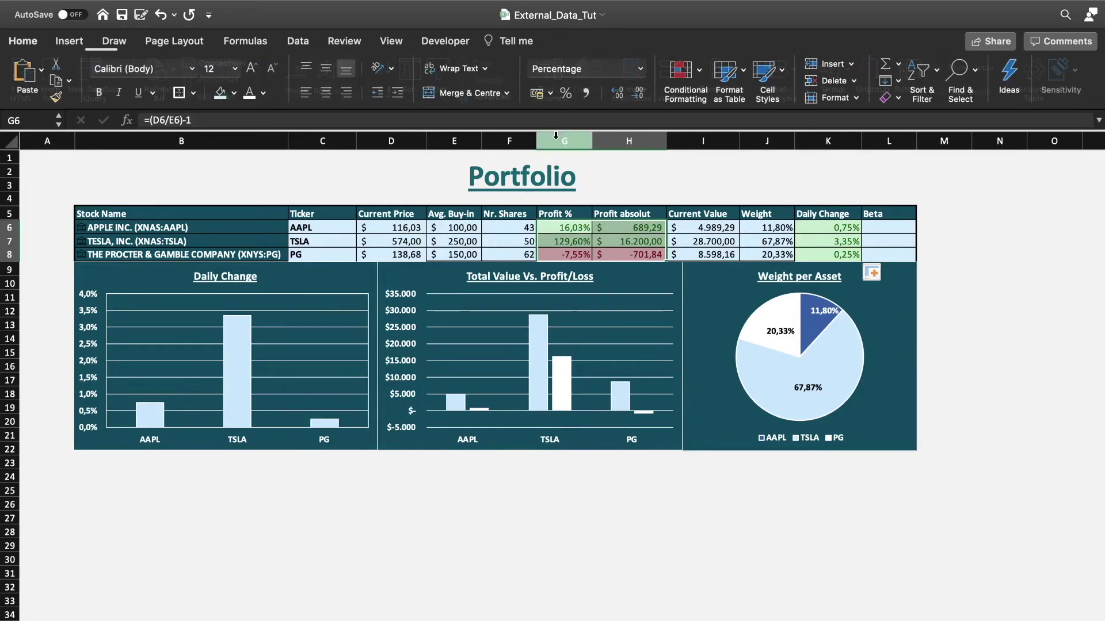
left_click(683, 70)
mouse_move(748, 161)
left_click(986, 365)
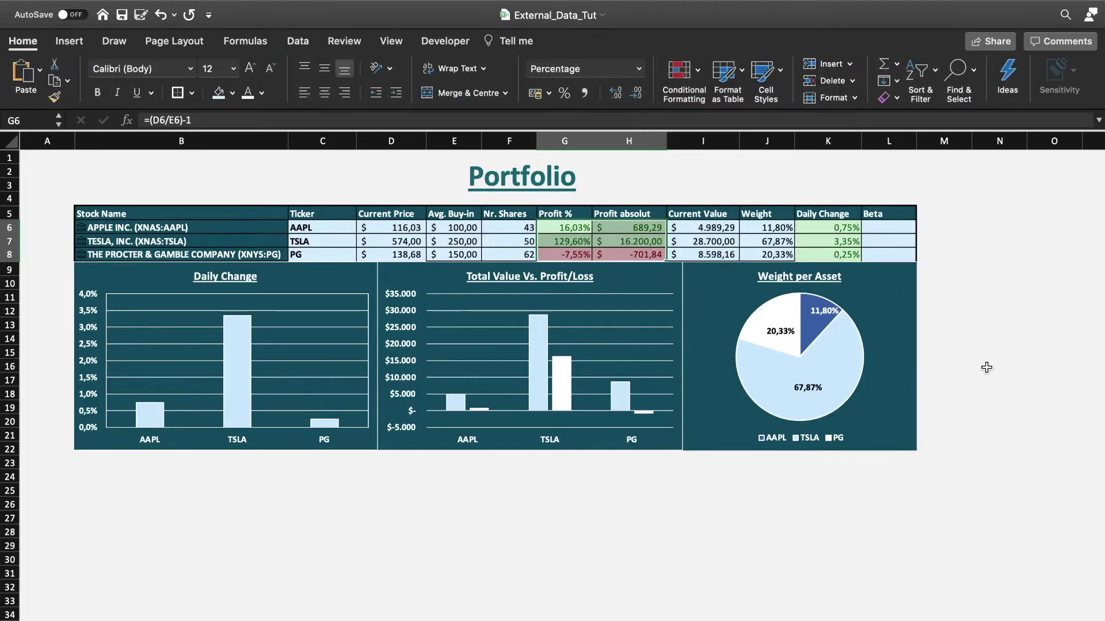
left_click(1000, 310)
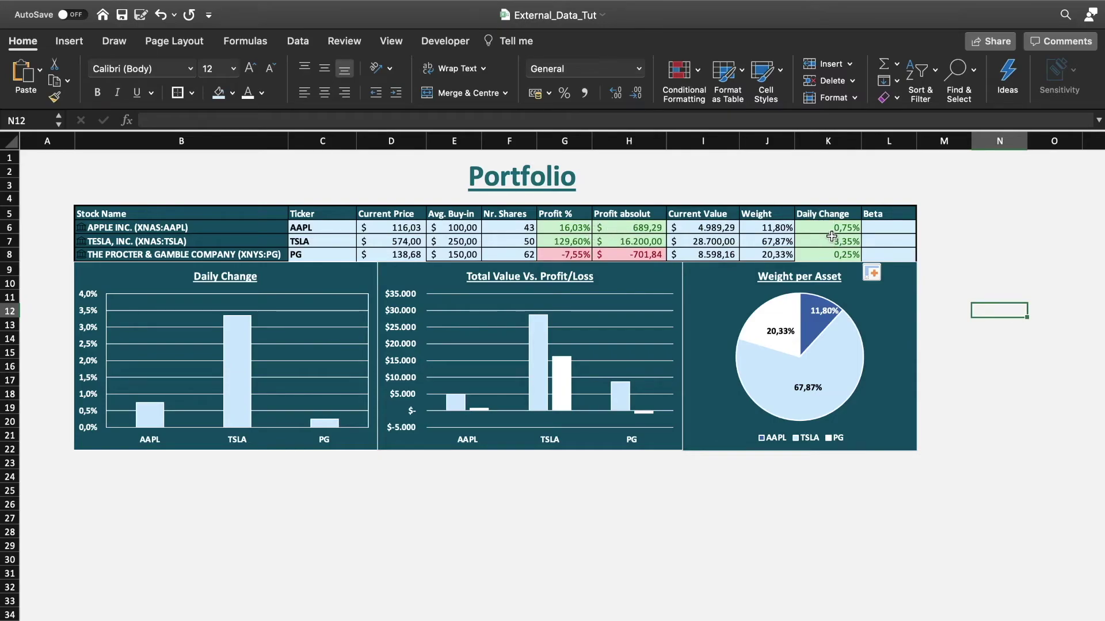
left_click_drag(832, 230, 834, 254)
left_click(999, 351)
mouse_move(767, 312)
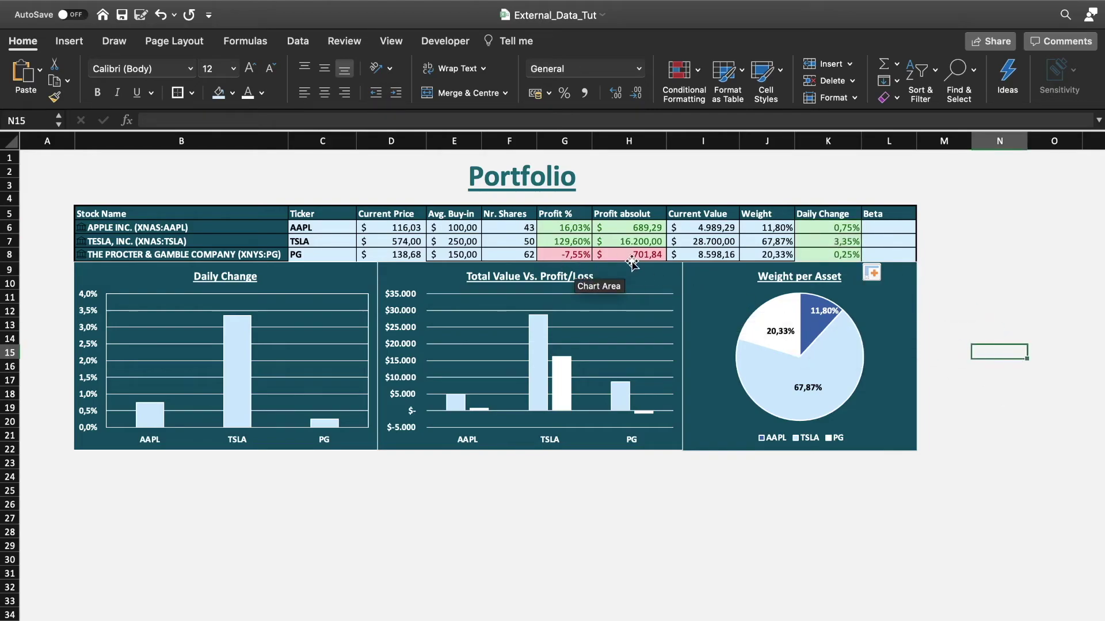
left_click(242, 227)
- Insert the Beta field into L6 and fill to L8: 1,27, 2,16, 0,36
left_click(303, 210)
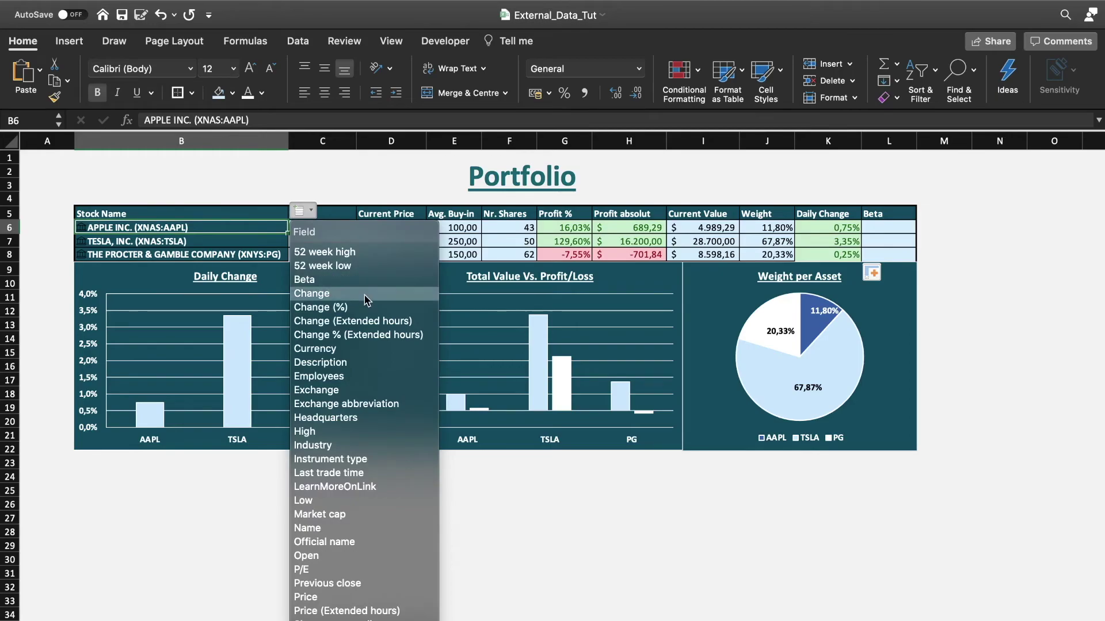
left_click(304, 279)
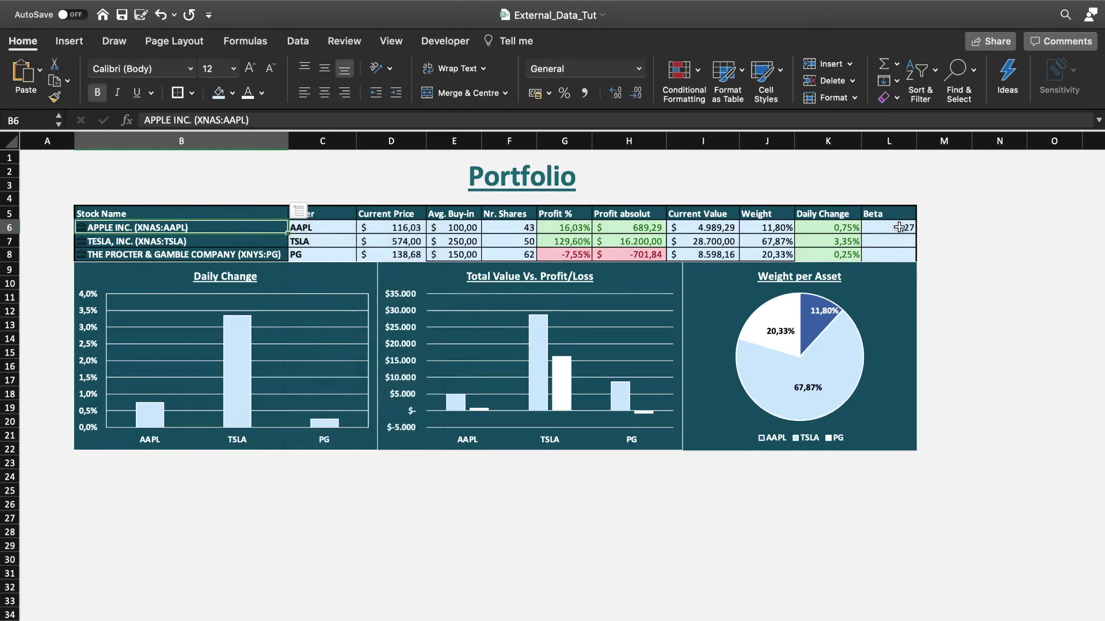
double_click(915, 233)
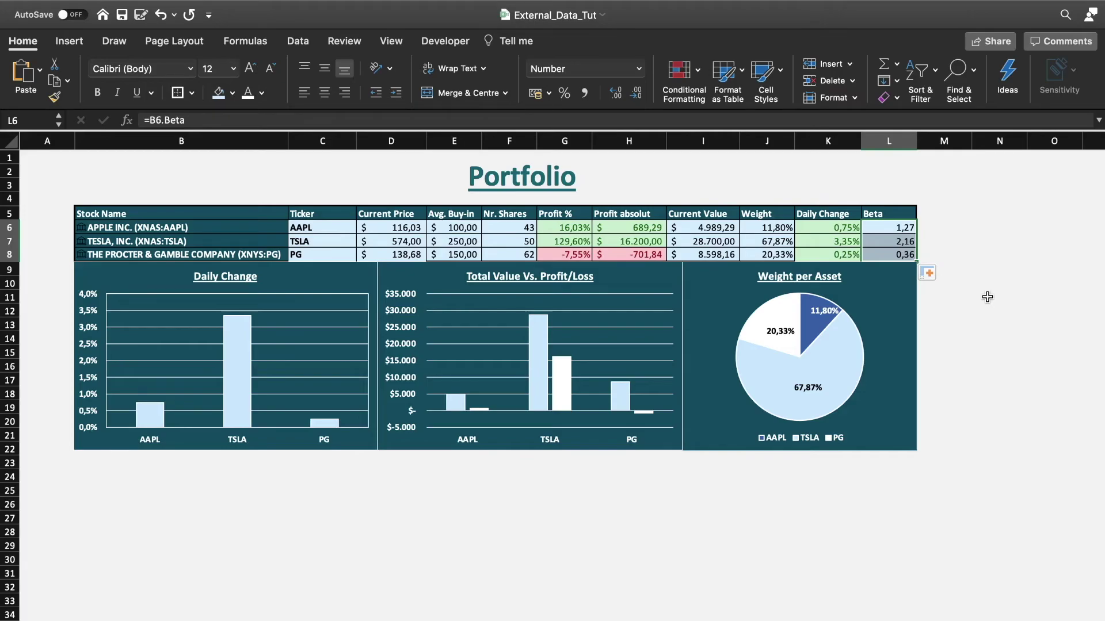
left_click(986, 274)
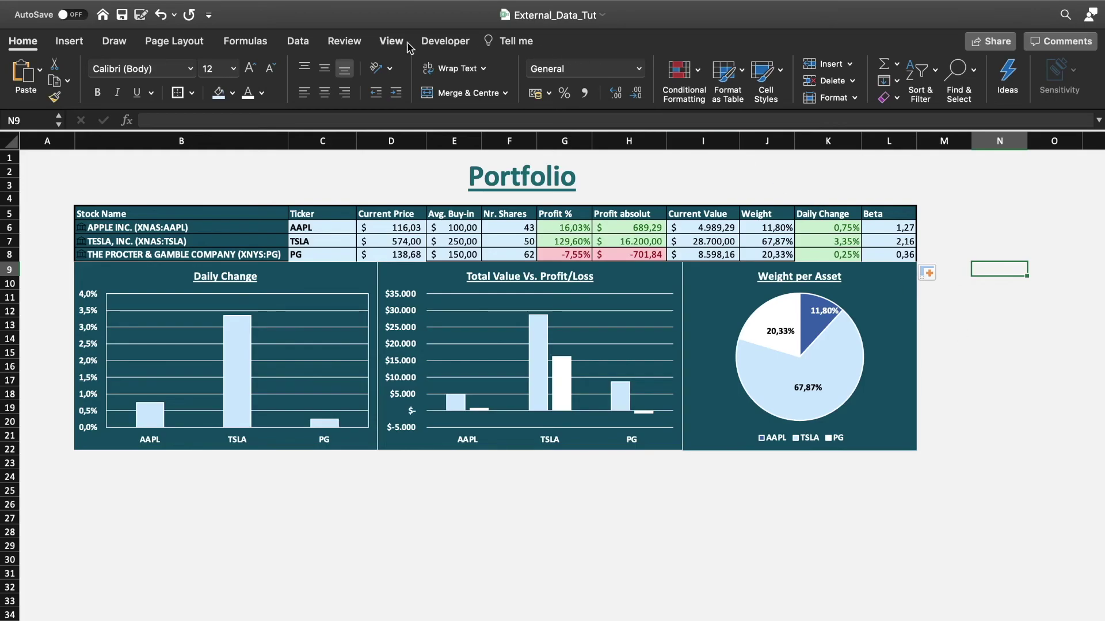
- Switch to the Data ribbon and browse Data > Get External Data without choosing an option
left_click(298, 41)
left_click(336, 7)
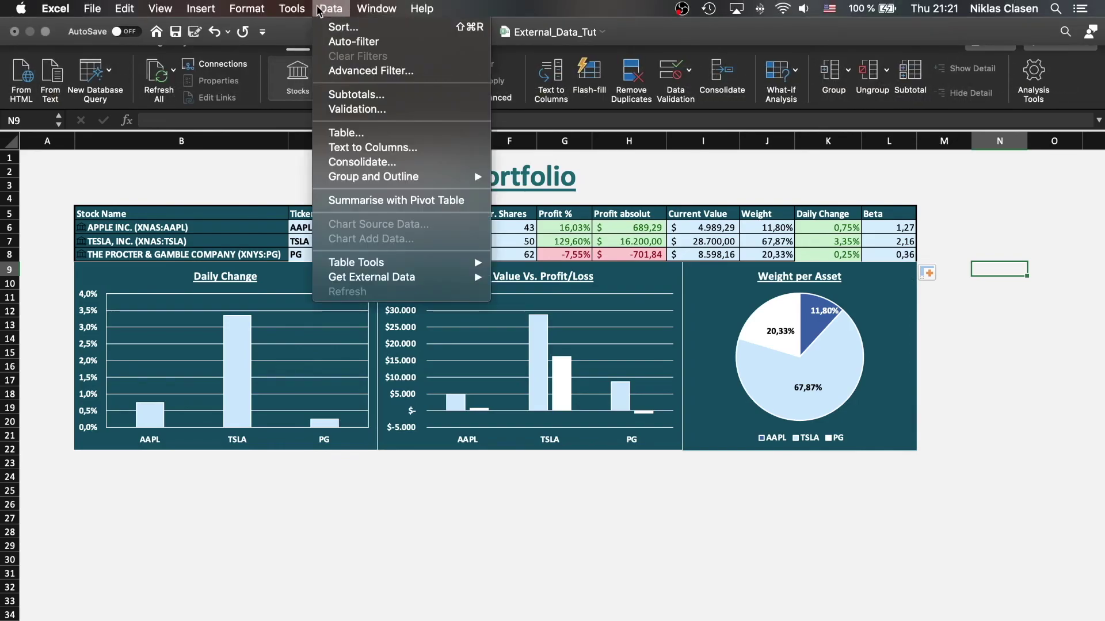
mouse_move(435, 279)
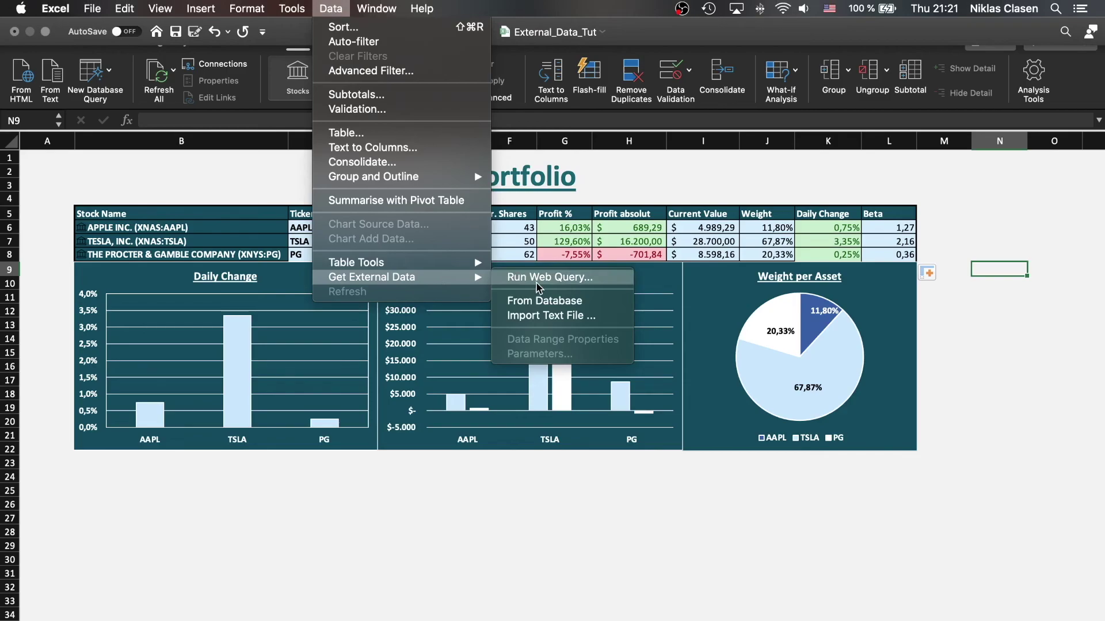
left_click(562, 507)
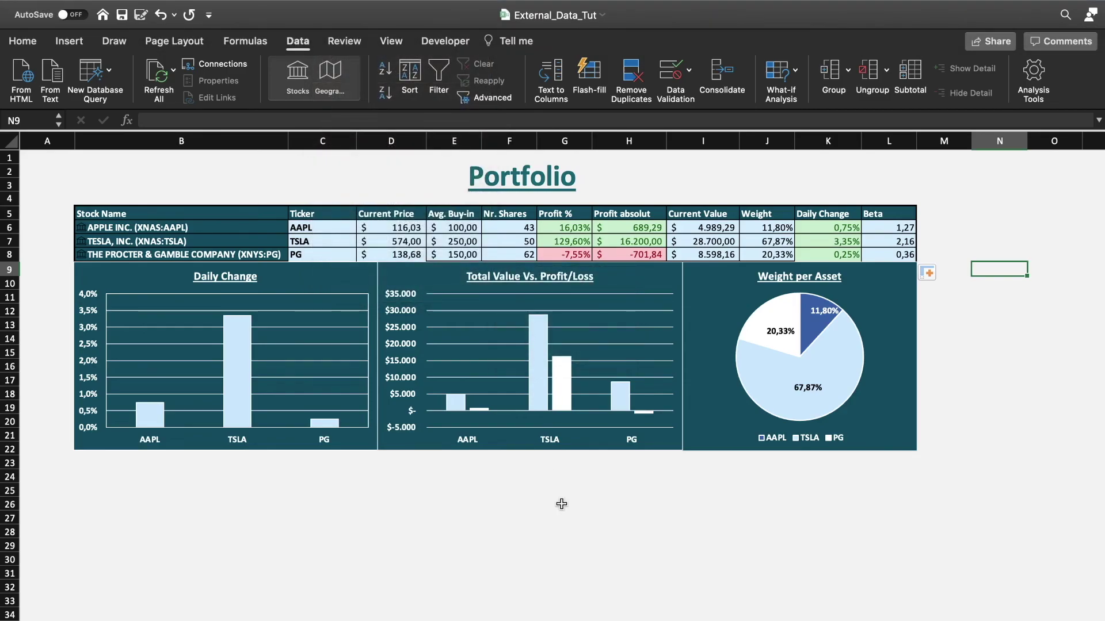